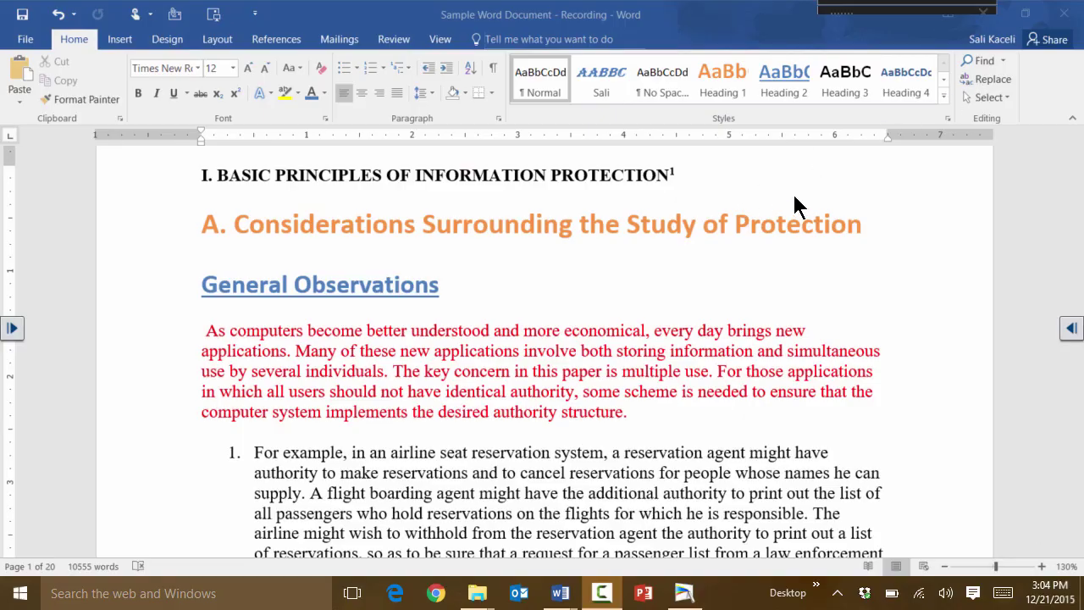
# Select the word 'computers' in the first paragraph of Sample Word Document
pyautogui.click(270, 330)
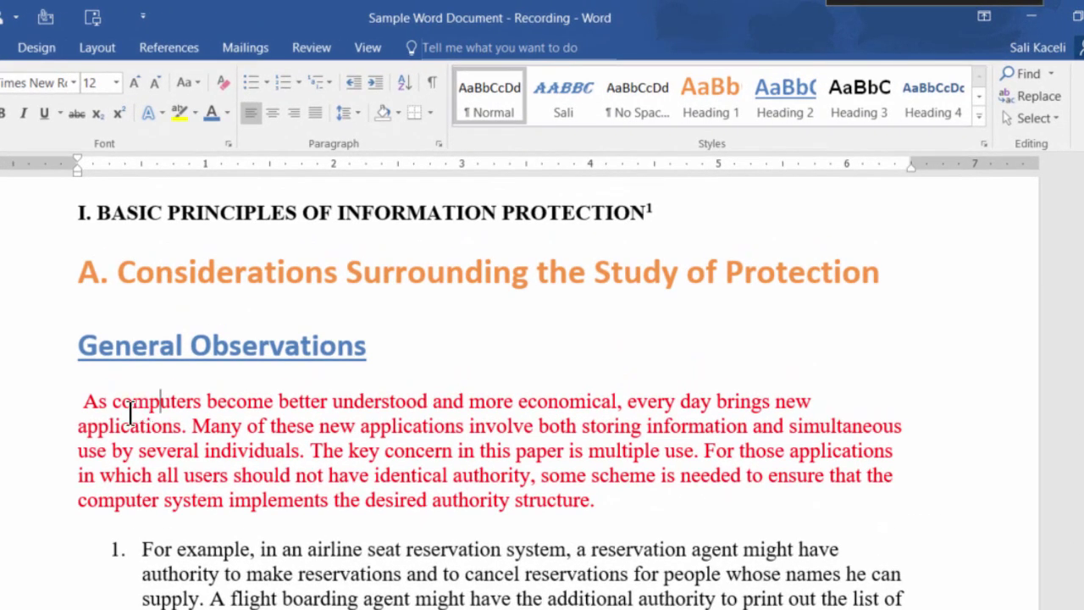
pyautogui.doubleClick(146, 405)
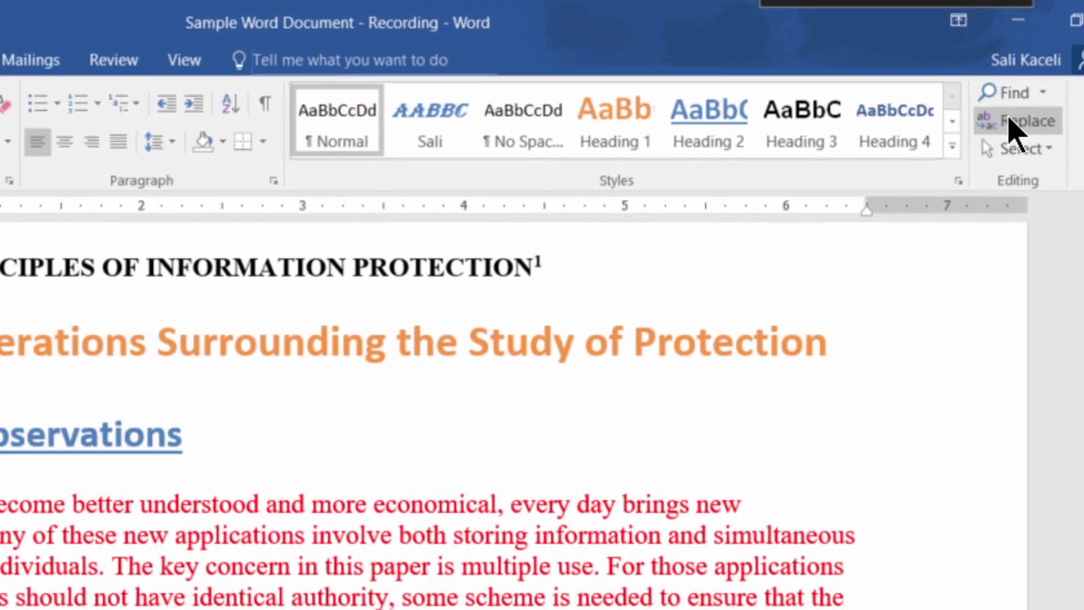
# In Find and Replace, enter 'computers' as the search text and 'PCs' as the replacement
pyautogui.click(1008, 146)
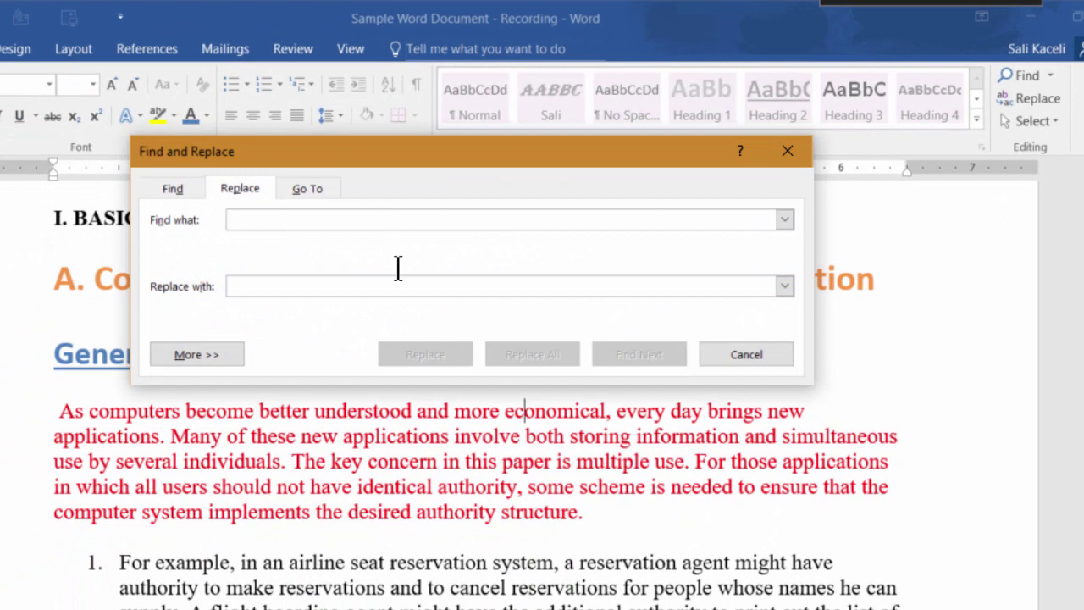
pyautogui.write('computers')
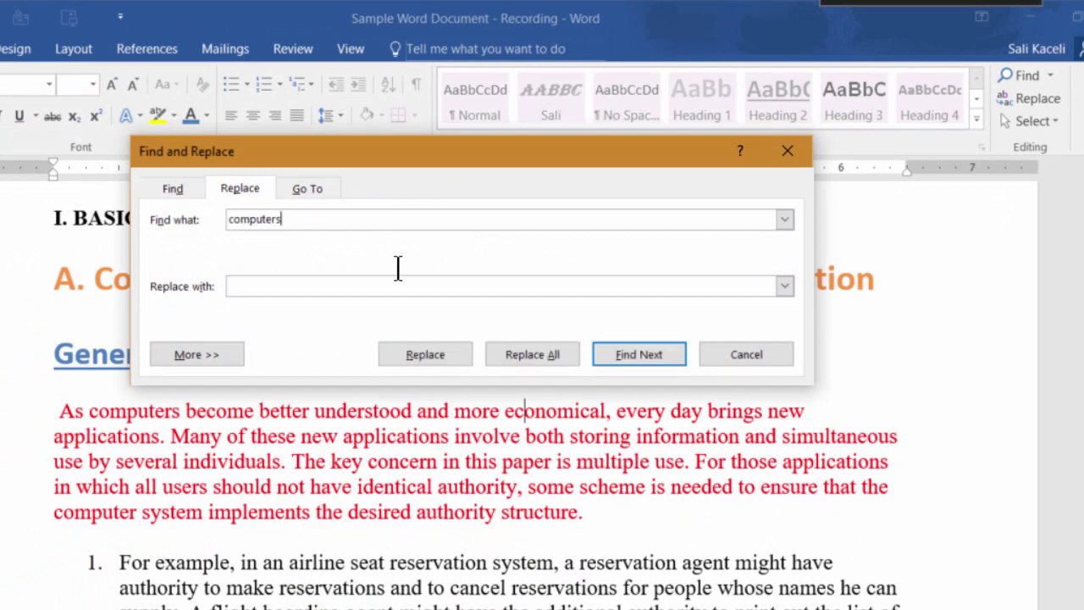
pyautogui.click(475, 286)
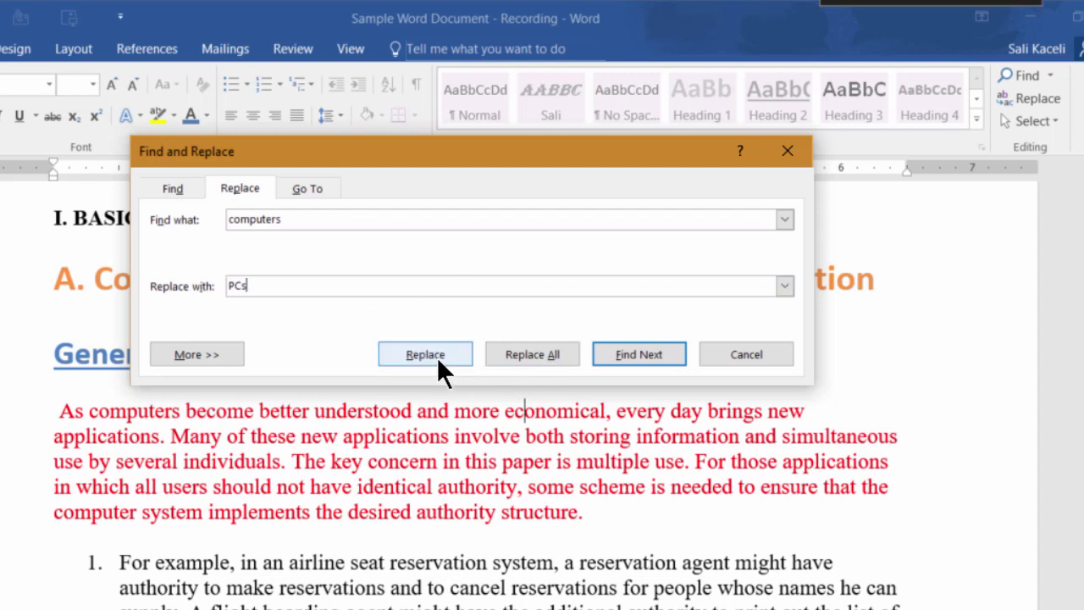
# Expand the search options, turn on Find whole words only, and browse the Format and Special lists
pyautogui.click(222, 352)
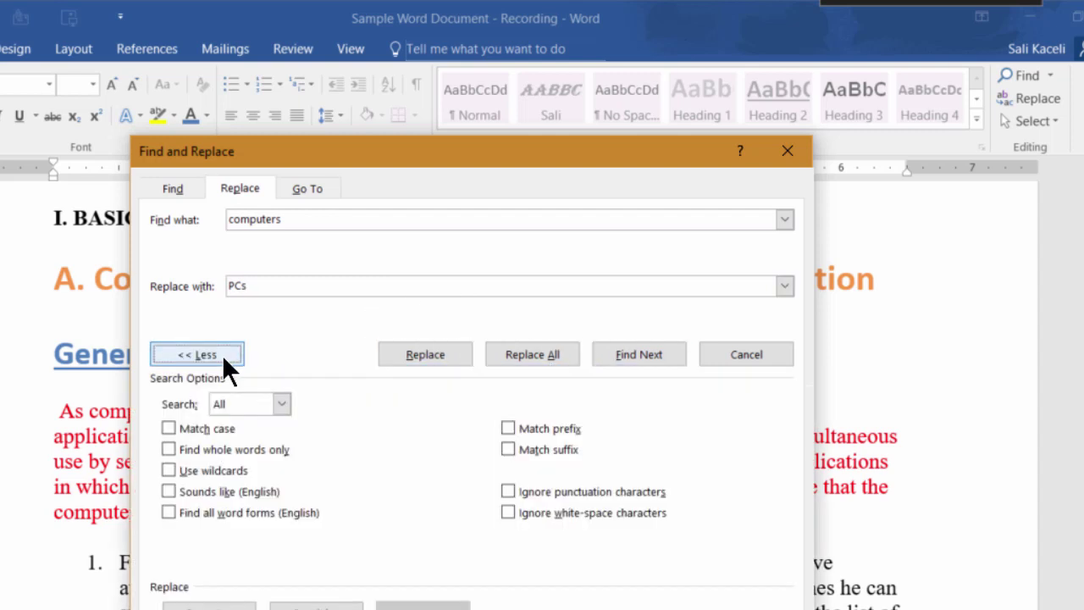
pyautogui.click(169, 451)
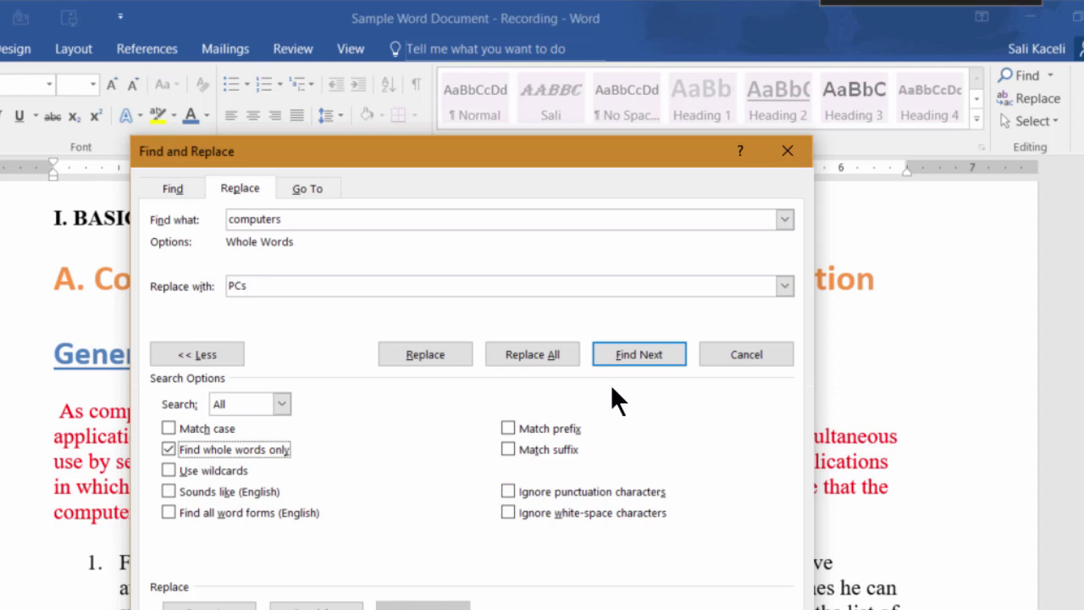
pyautogui.click(209, 607)
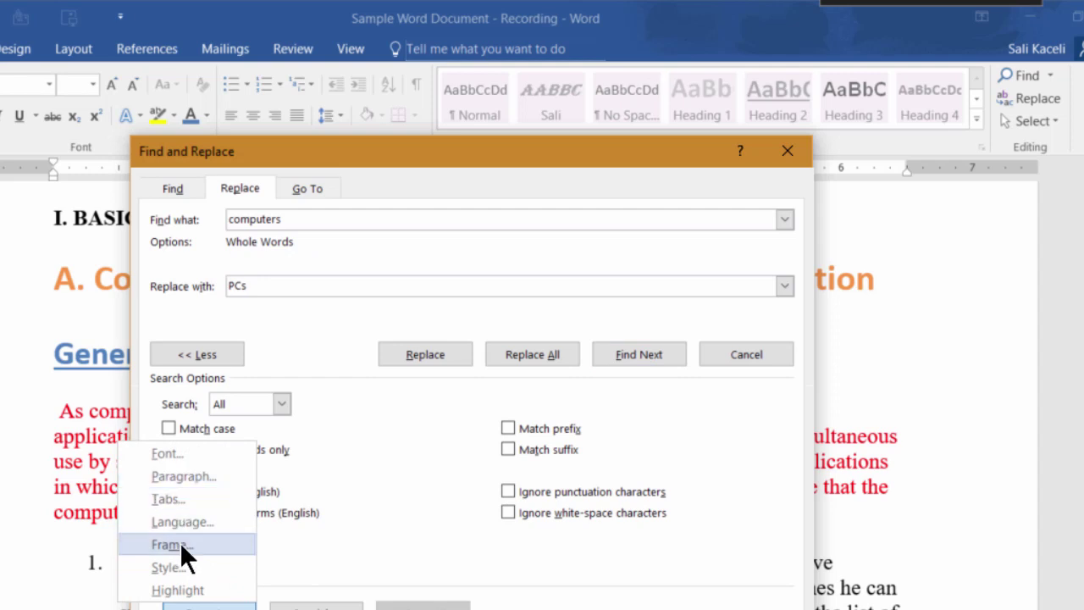
pyautogui.click(331, 605)
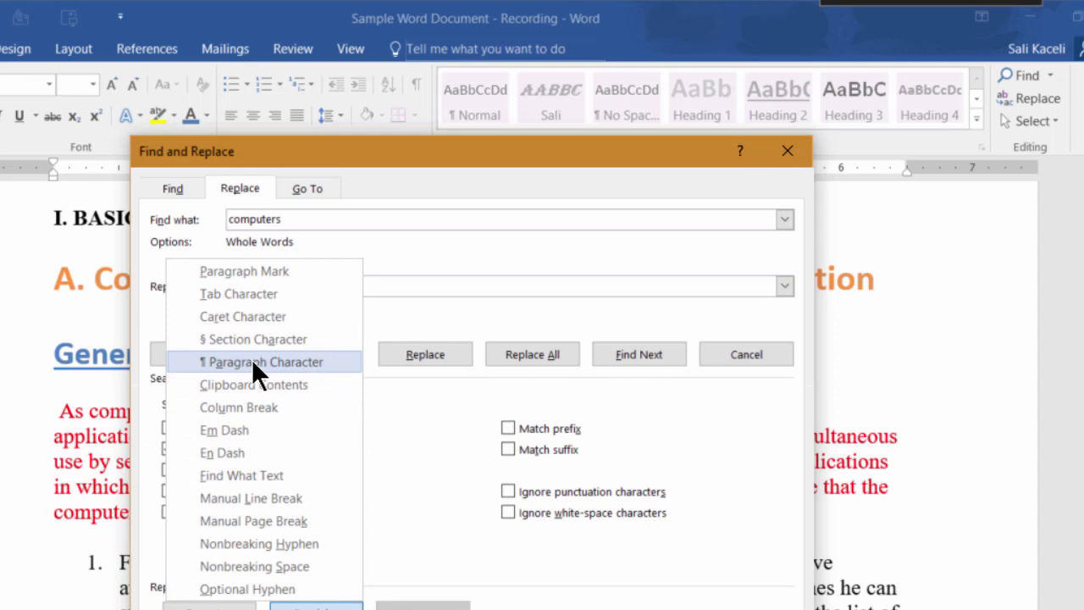
pyautogui.click(510, 296)
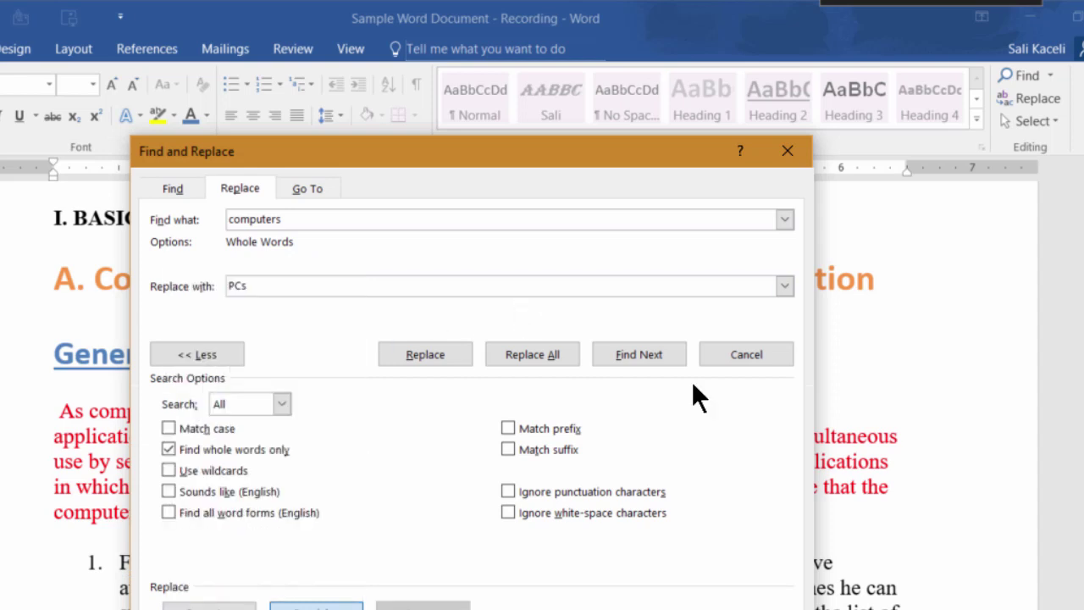
# Replace each whole-word 'computers' with 'PCs' one at a time, then dismiss the search-finished message
pyautogui.click(627, 356)
pyautogui.click(623, 354)
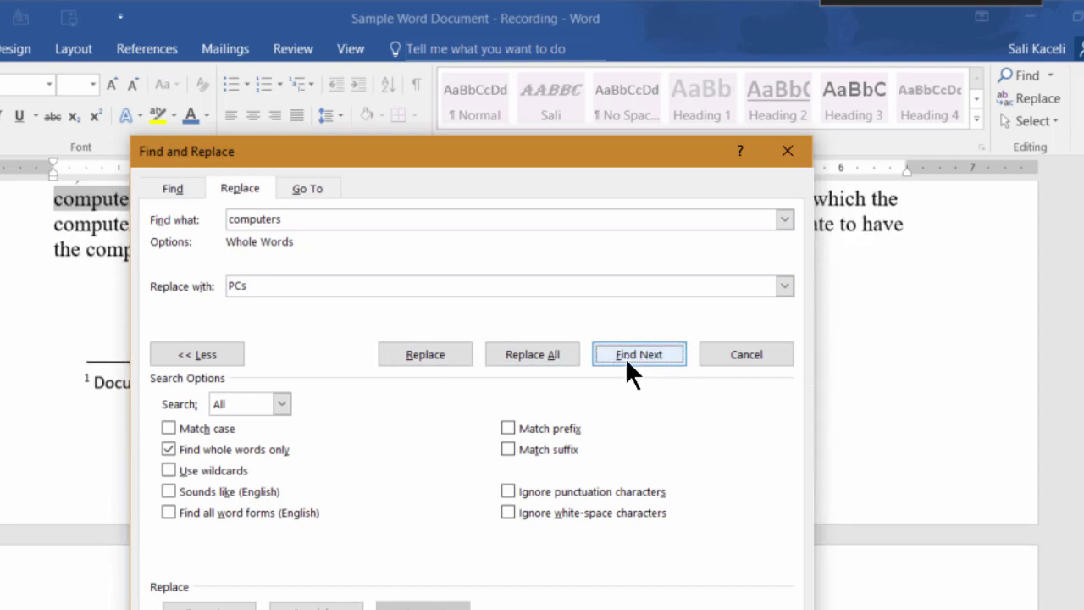
pyautogui.moveTo(390, 156); pyautogui.dragTo(393, 288)
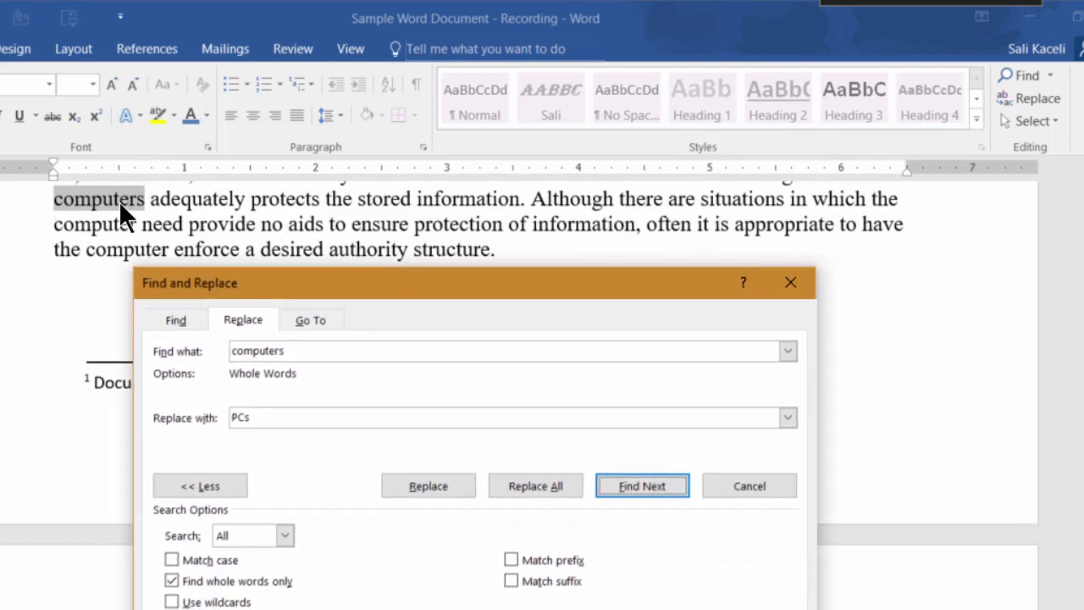
pyautogui.click(414, 487)
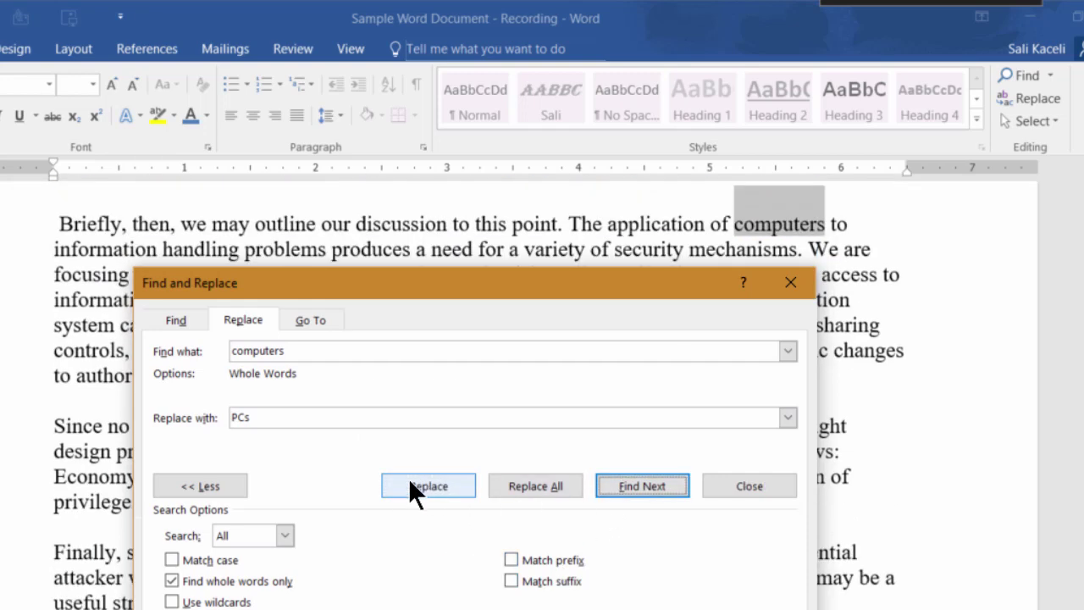
pyautogui.click(422, 486)
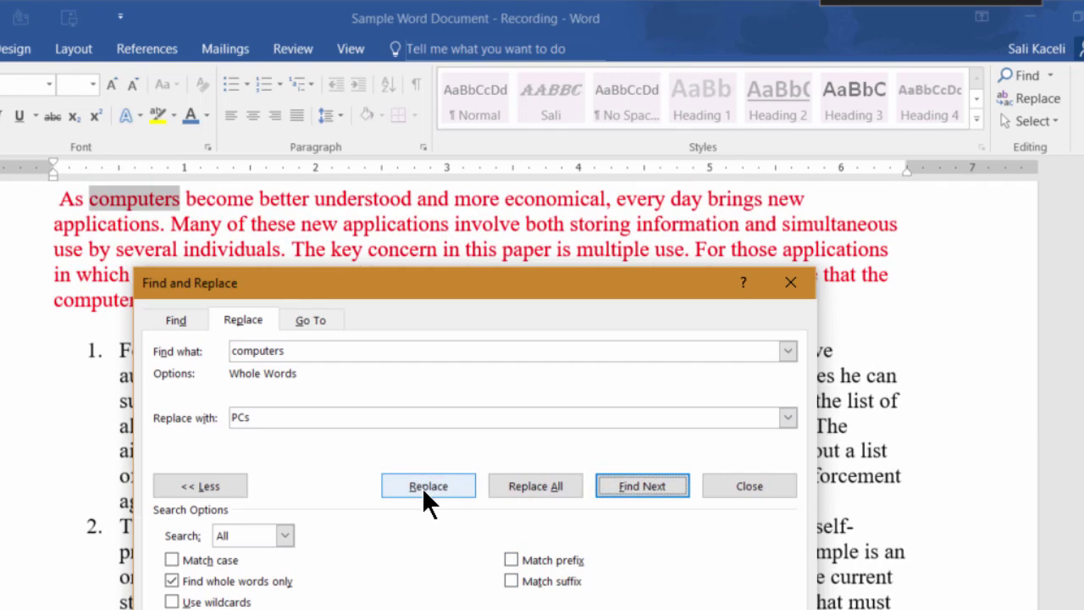
pyautogui.click(422, 489)
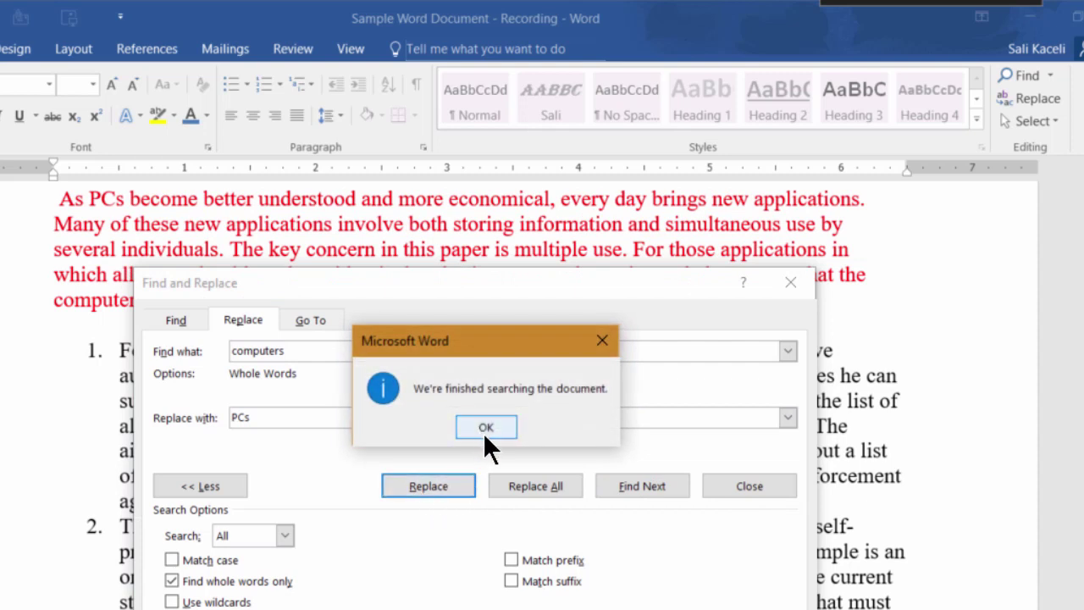
pyautogui.press('Return')
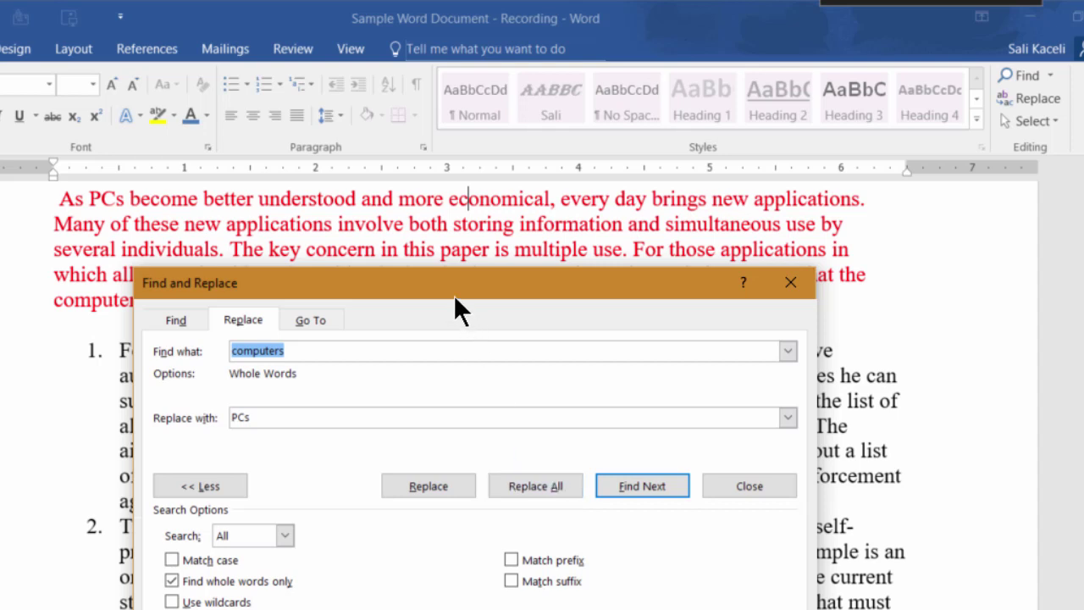
# Close Find and Replace and add an empty line before 'Unprotected systems:'
pyautogui.moveTo(448, 285); pyautogui.dragTo(525, 199)
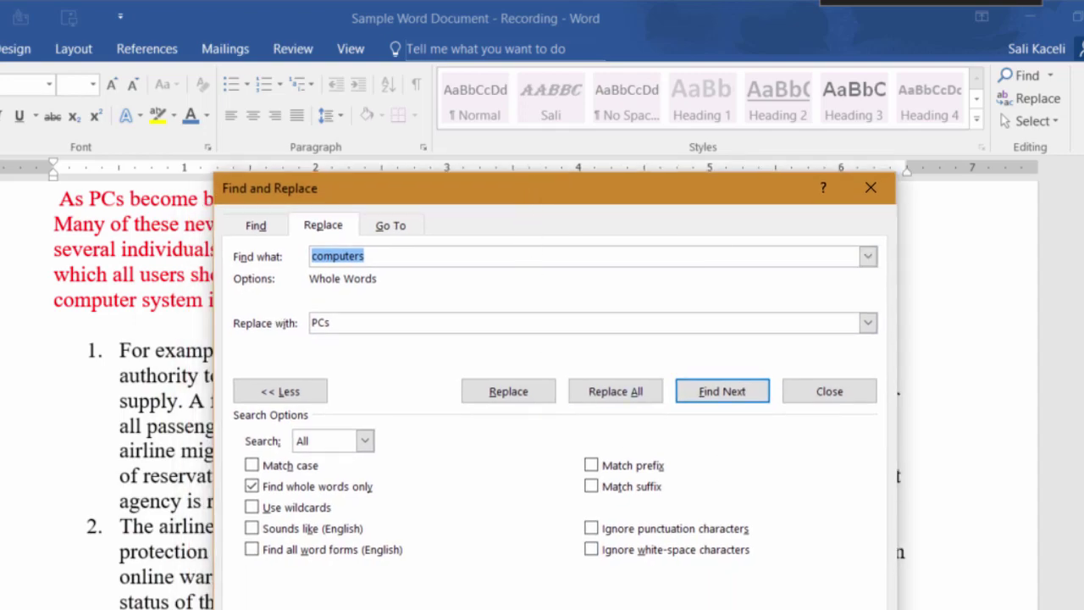
pyautogui.click(832, 392)
pyautogui.scroll(-10, 487, 474)
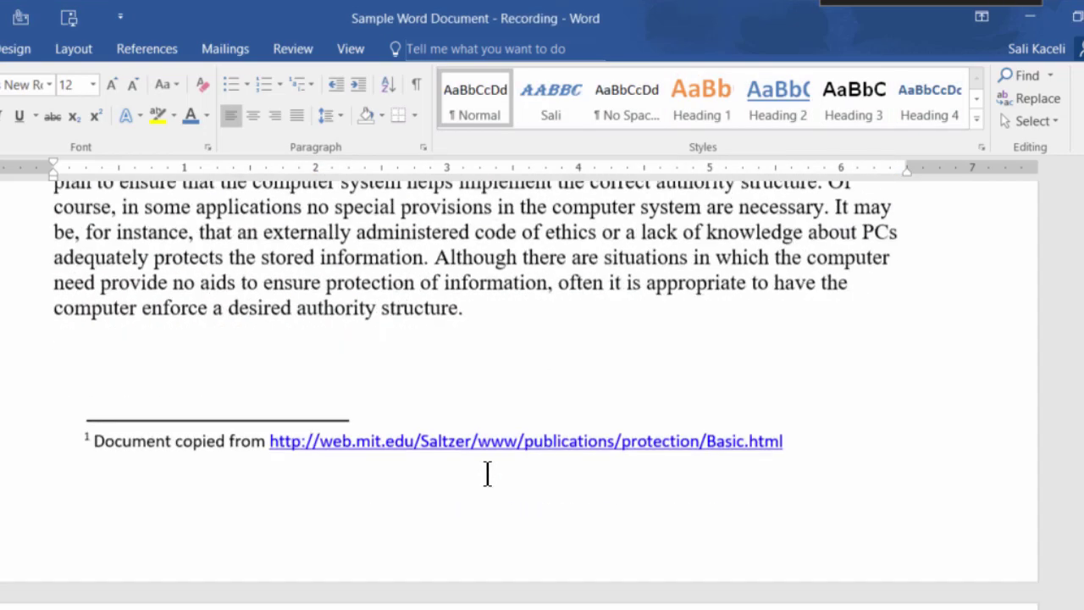
pyautogui.scroll(-20, 487, 474)
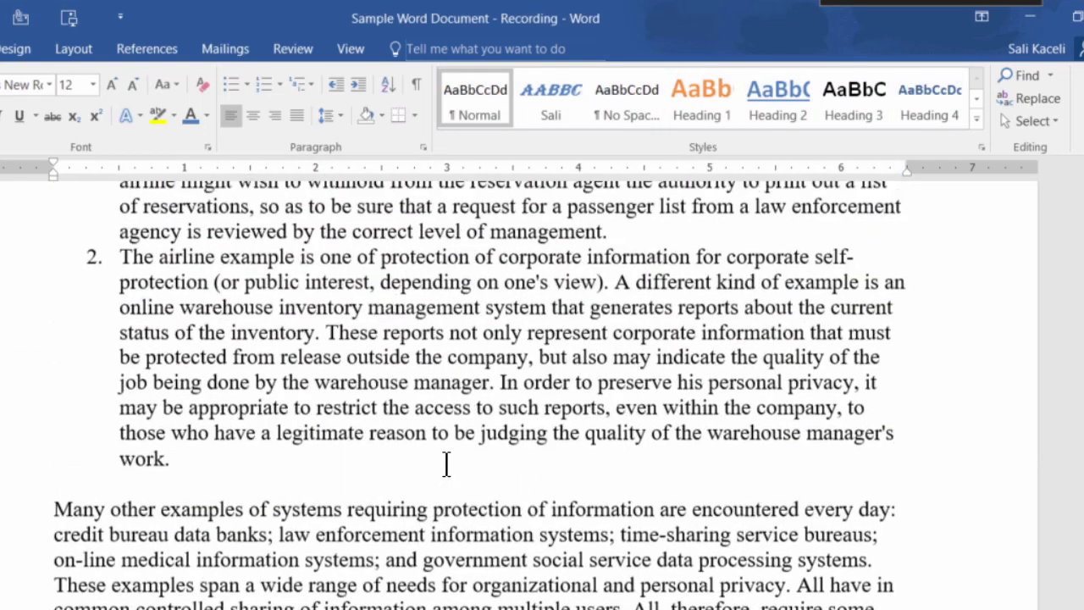
pyautogui.scroll(-20, 447, 465)
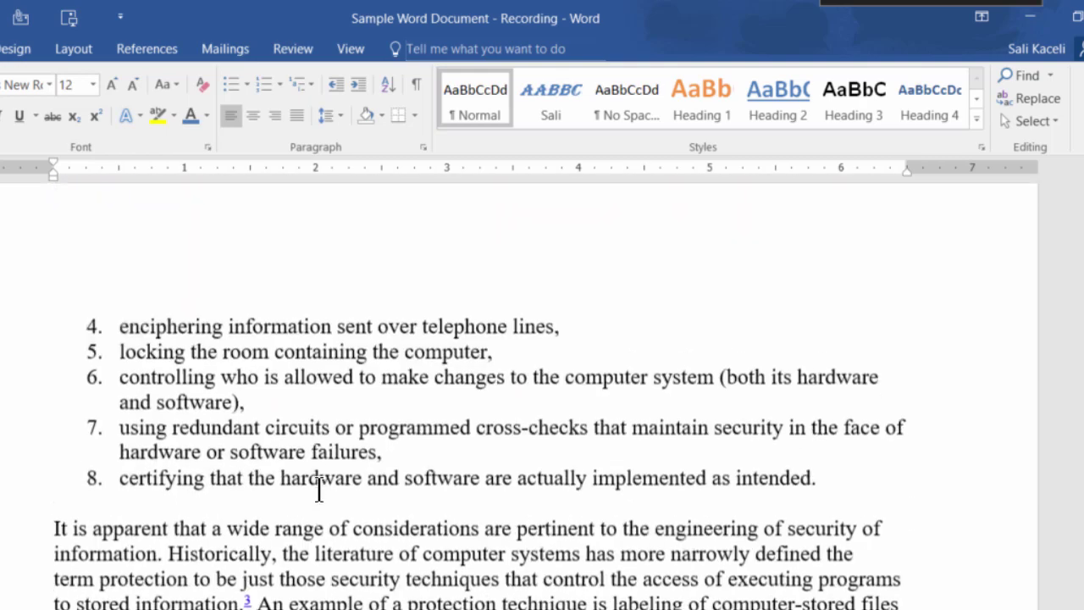
pyautogui.scroll(-12, 319, 490)
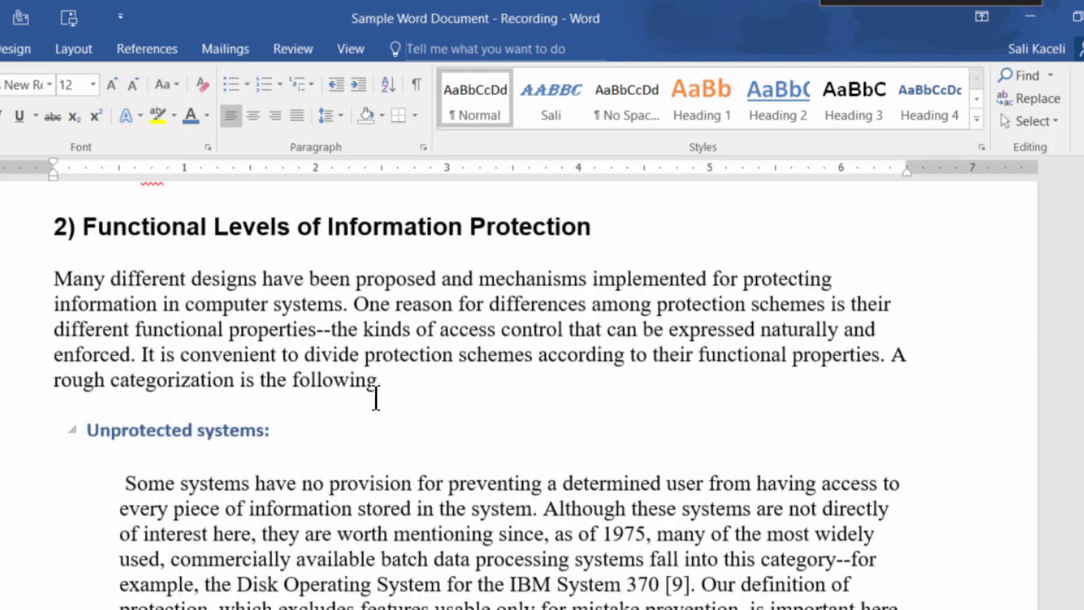
pyautogui.click(388, 392)
pyautogui.press('Return')
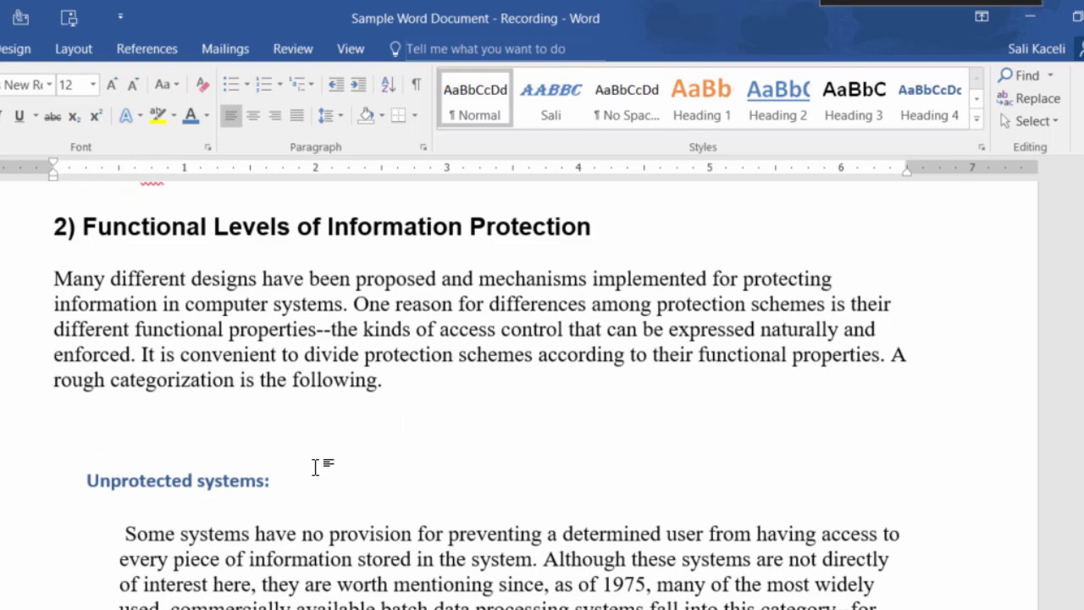
# Add empty lines after the footnote 5 paragraph and below the DESIGN PRINCIPLES: heading
pyautogui.scroll(-8, 254, 466)
pyautogui.click(575, 410)
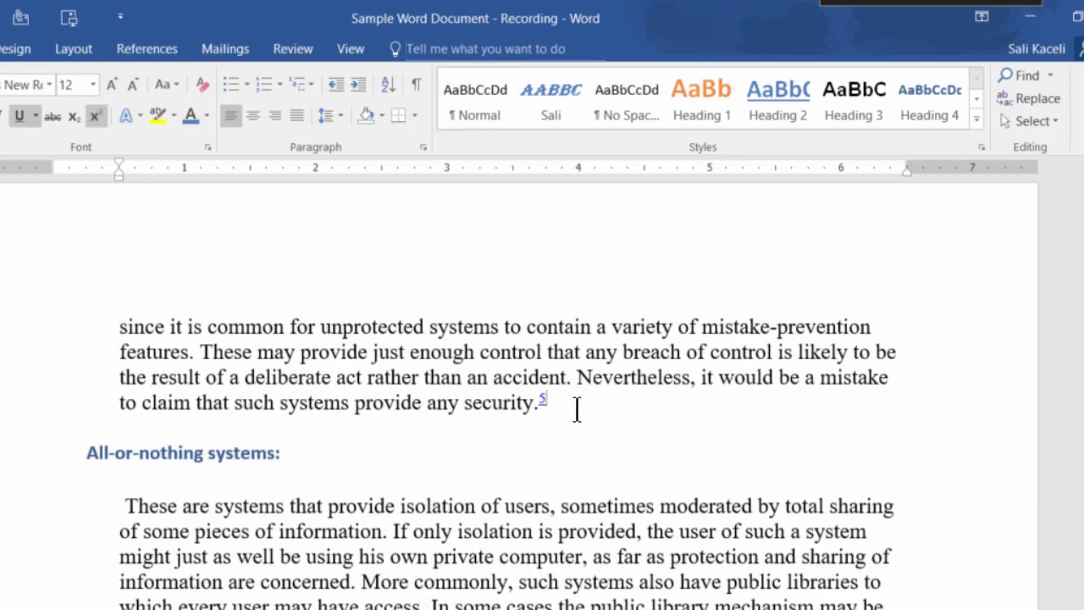
pyautogui.press('Return')
pyautogui.scroll(-10, 426, 492)
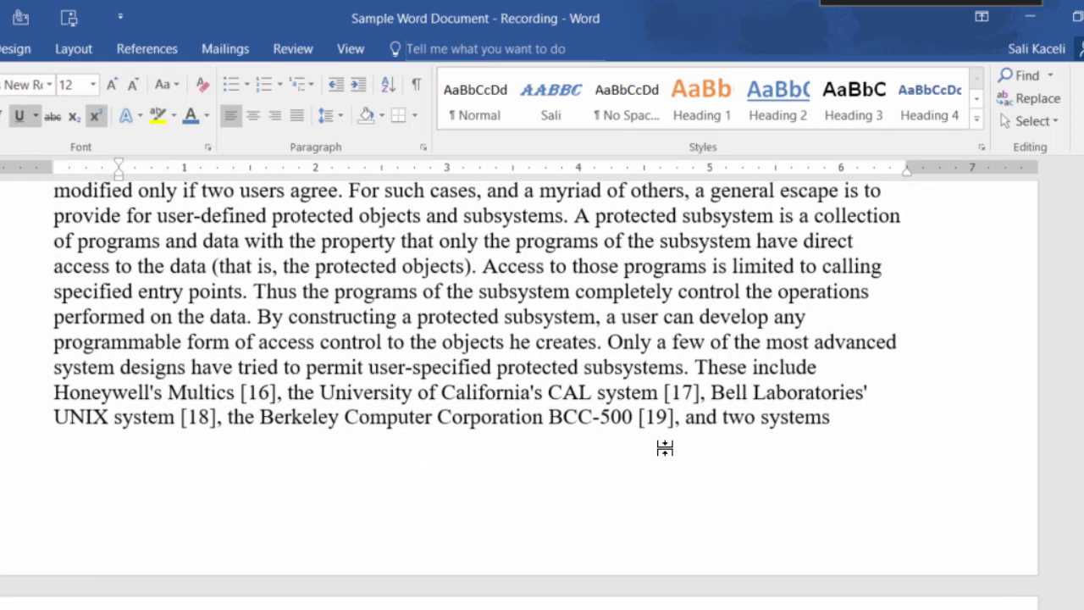
pyautogui.scroll(-3, 664, 449)
pyautogui.click(303, 443)
pyautogui.scroll(-5, 314, 445)
pyautogui.scroll(-5, 272, 466)
pyautogui.click(315, 235)
pyautogui.press('Return')
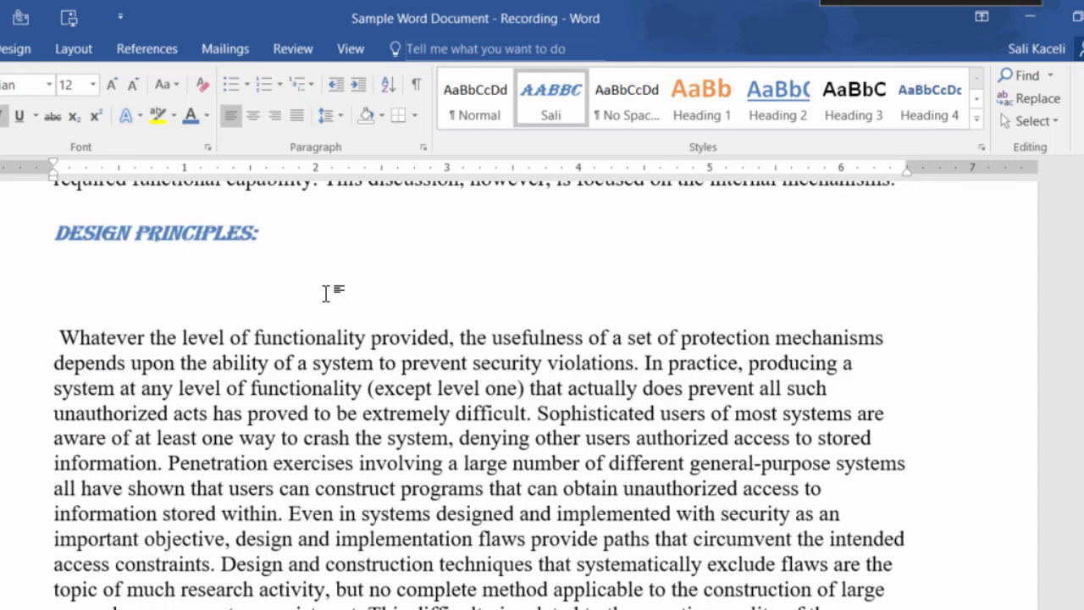
# Add blank lines below the Least privilege heading and after 'unimportant.' before the Summary heading
pyautogui.scroll(-5, 325, 300)
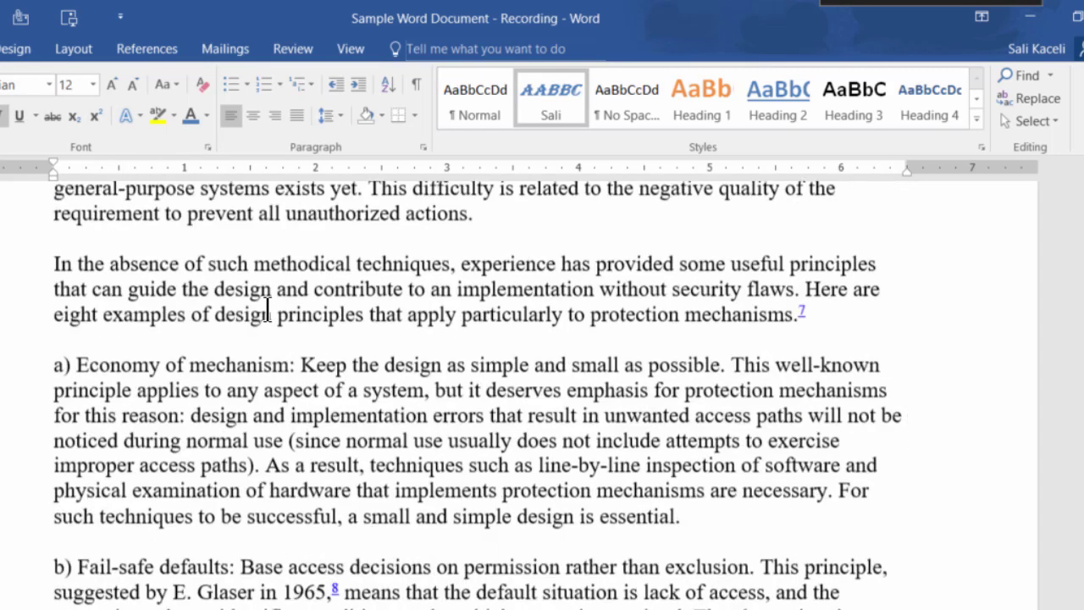
pyautogui.scroll(-20, 244, 318)
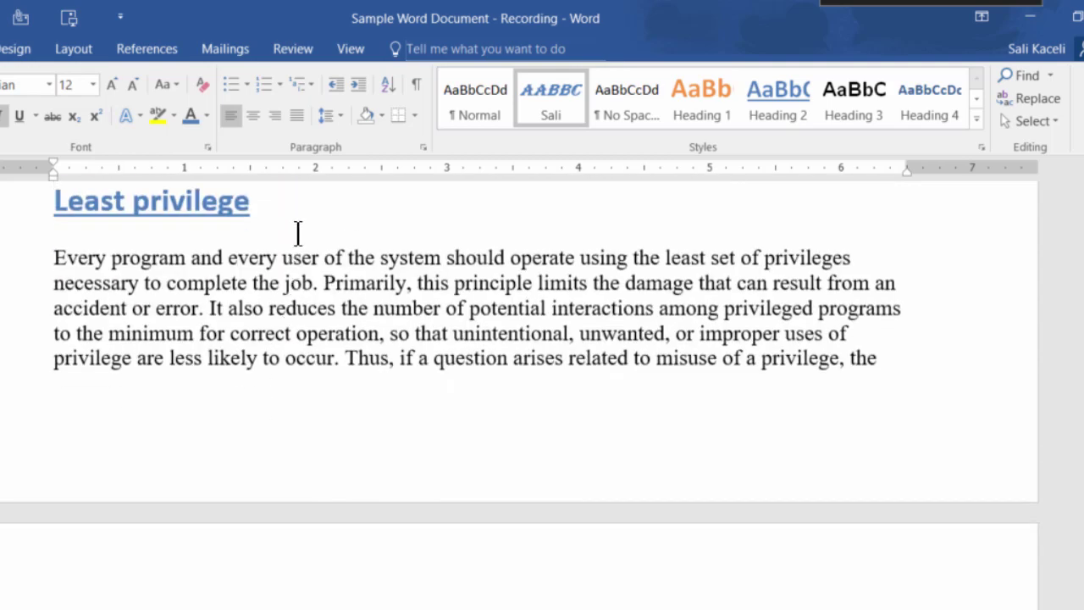
pyautogui.click(314, 235)
pyautogui.press('Return')
pyautogui.press('Return')
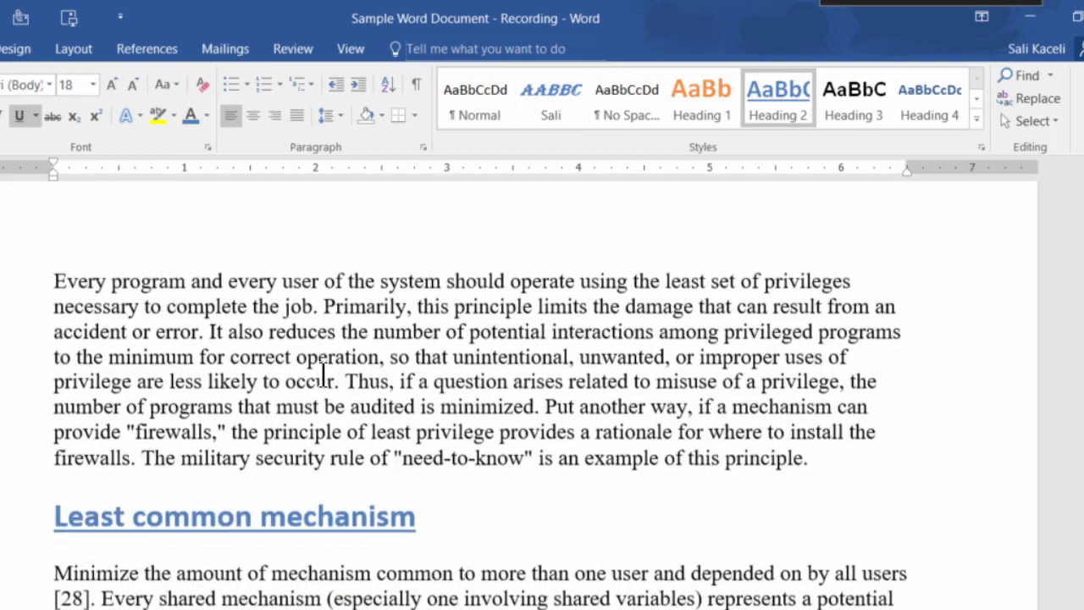
pyautogui.scroll(-15, 327, 376)
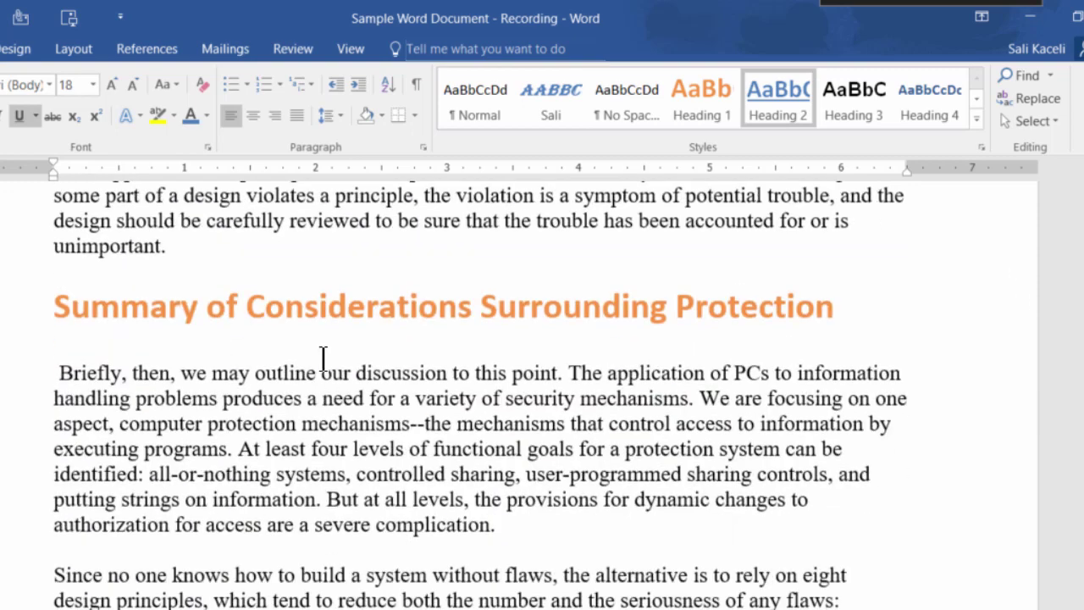
pyautogui.click(258, 252)
pyautogui.press('Return')
pyautogui.press('Return')
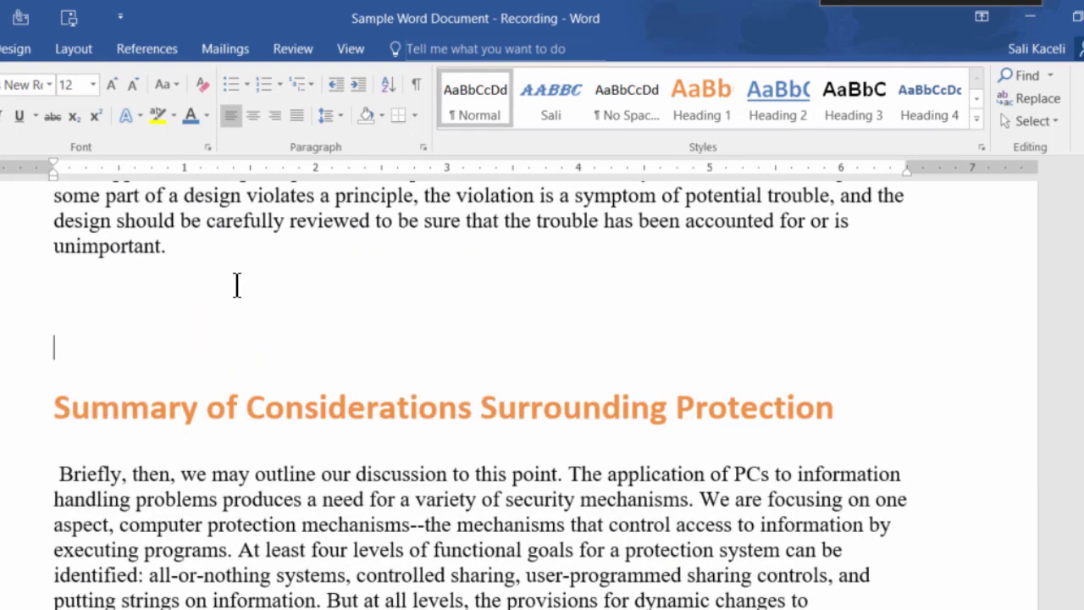
# Return to page 1 and place the insertion point in the opening heading
pyautogui.scroll(-3, 237, 288)
pyautogui.moveTo(1083, 390); pyautogui.dragTo(1083, 381)
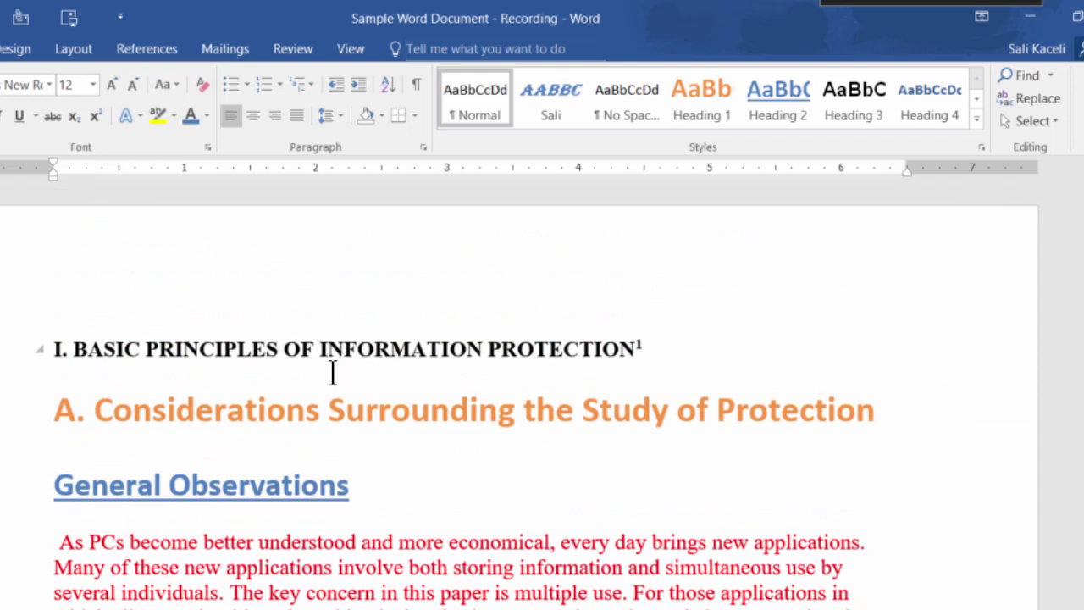
pyautogui.click(147, 373)
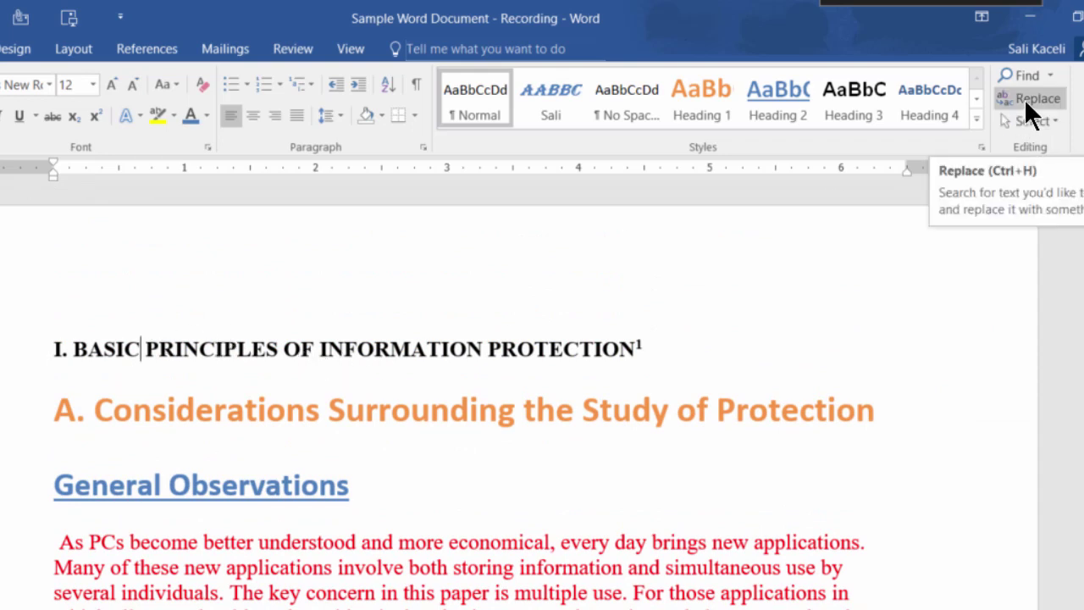
pyautogui.click(125, 347)
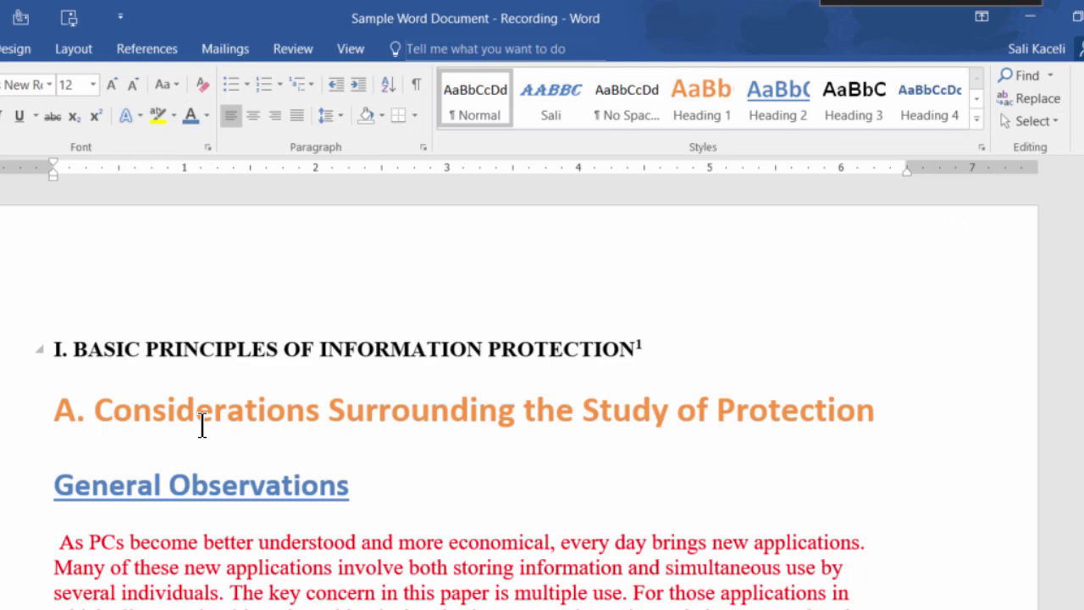
# Turn on Show/Hide ¶ and scroll through the document to view the paragraph marks
pyautogui.click(416, 85)
pyautogui.scroll(-12, 351, 419)
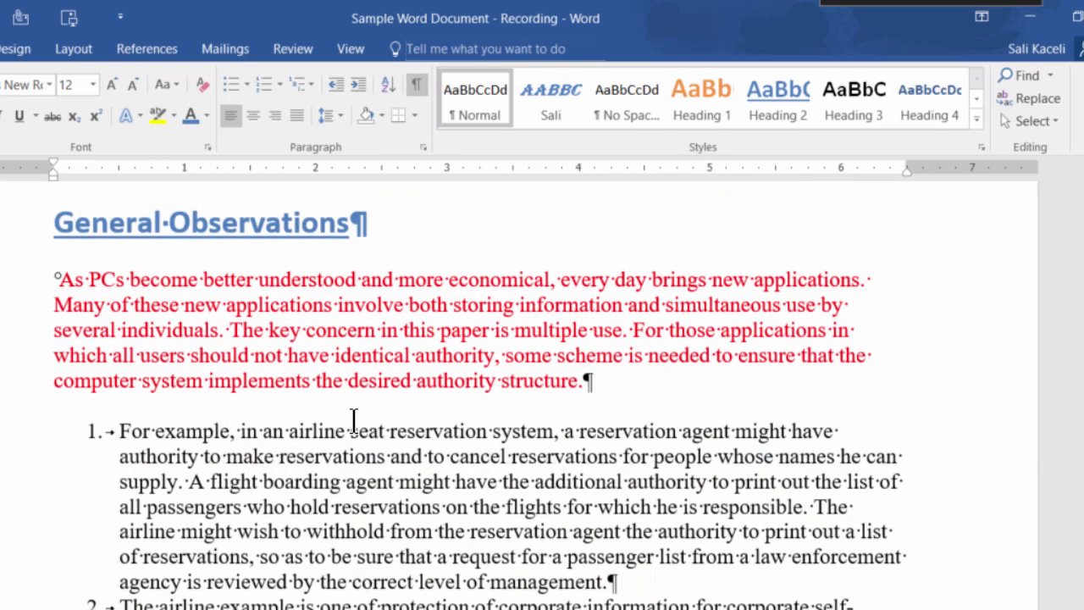
pyautogui.scroll(-15, 346, 427)
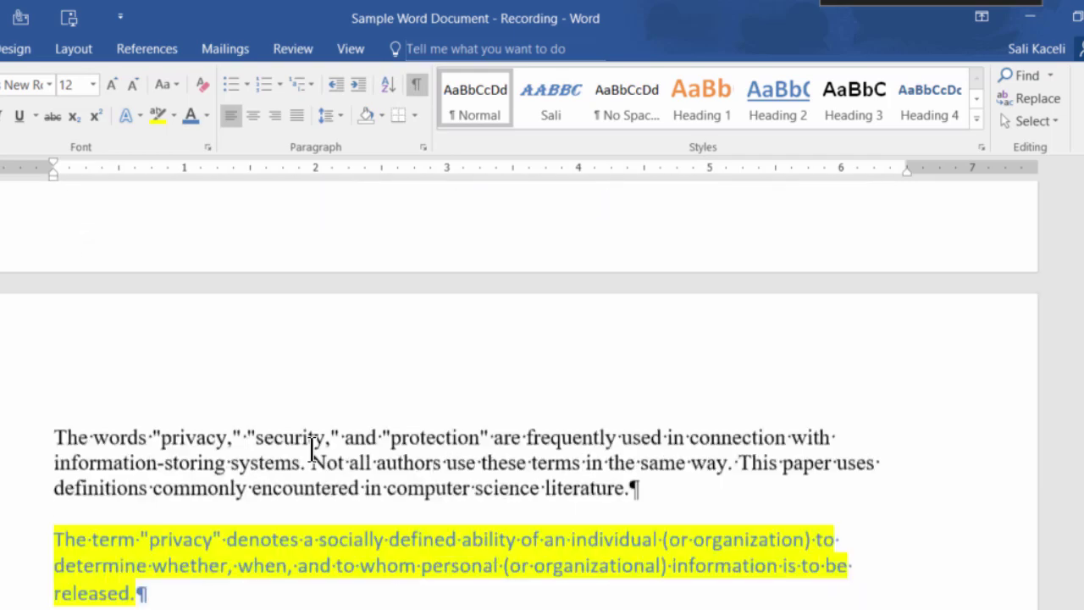
pyautogui.scroll(-15, 279, 449)
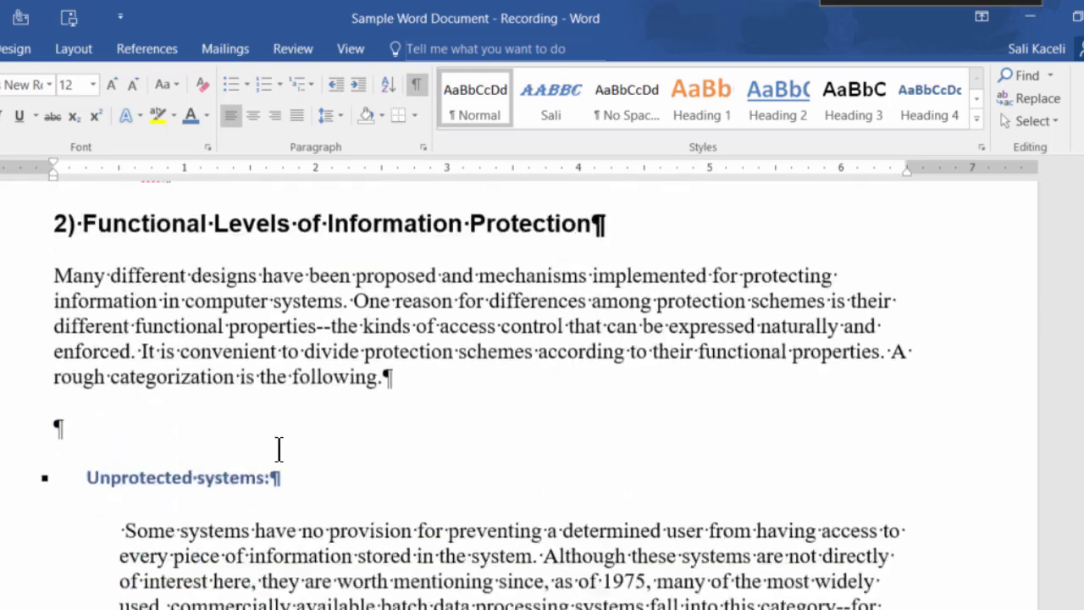
pyautogui.scroll(4, 276, 450)
pyautogui.scroll(-4, 257, 456)
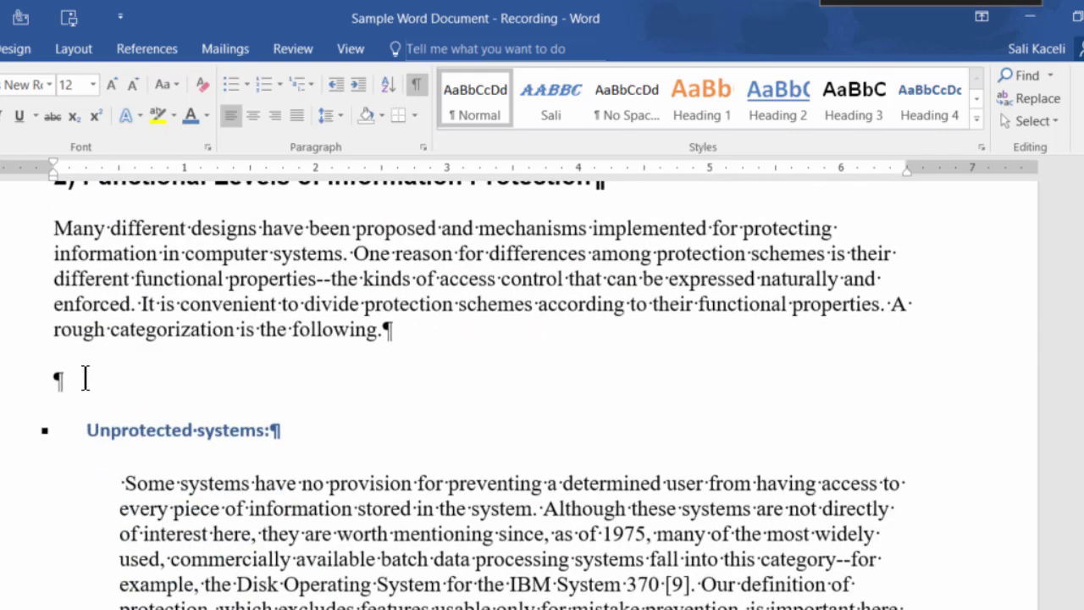
pyautogui.scroll(-2, 111, 385)
pyautogui.scroll(-7, 108, 399)
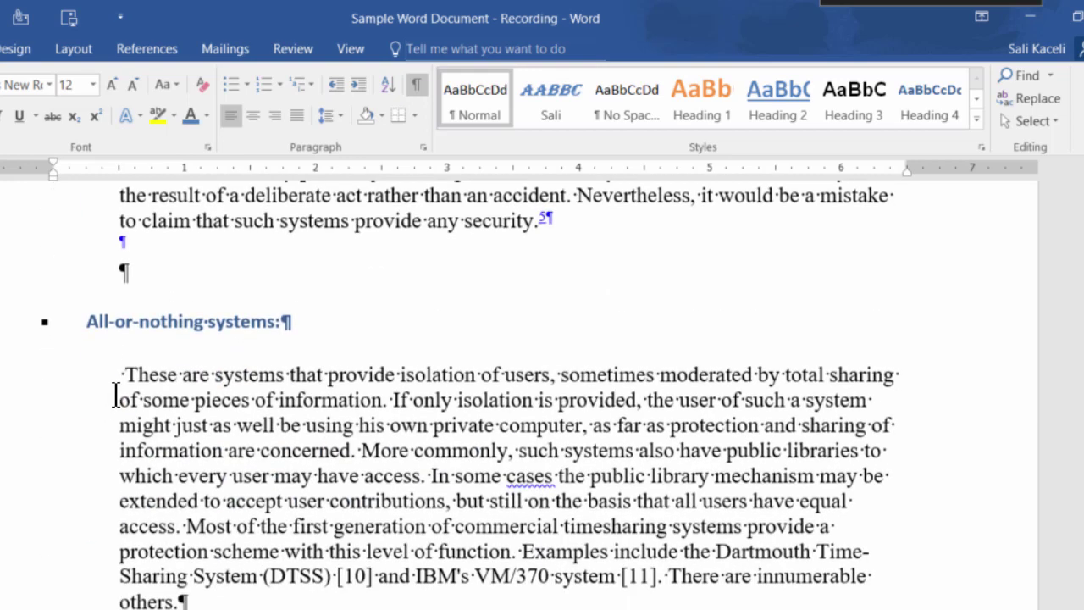
# Inspect the empty paragraphs, ending with the insertion point on the first empty paragraph
pyautogui.click(129, 241)
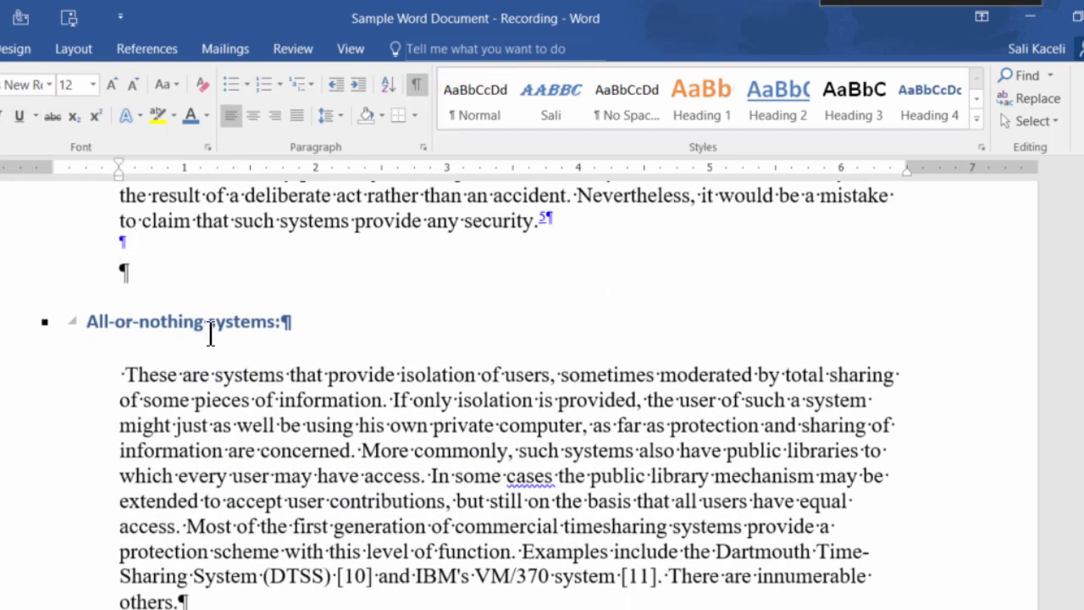
pyautogui.scroll(-4, 213, 329)
pyautogui.scroll(8, 211, 334)
pyautogui.scroll(6, 190, 302)
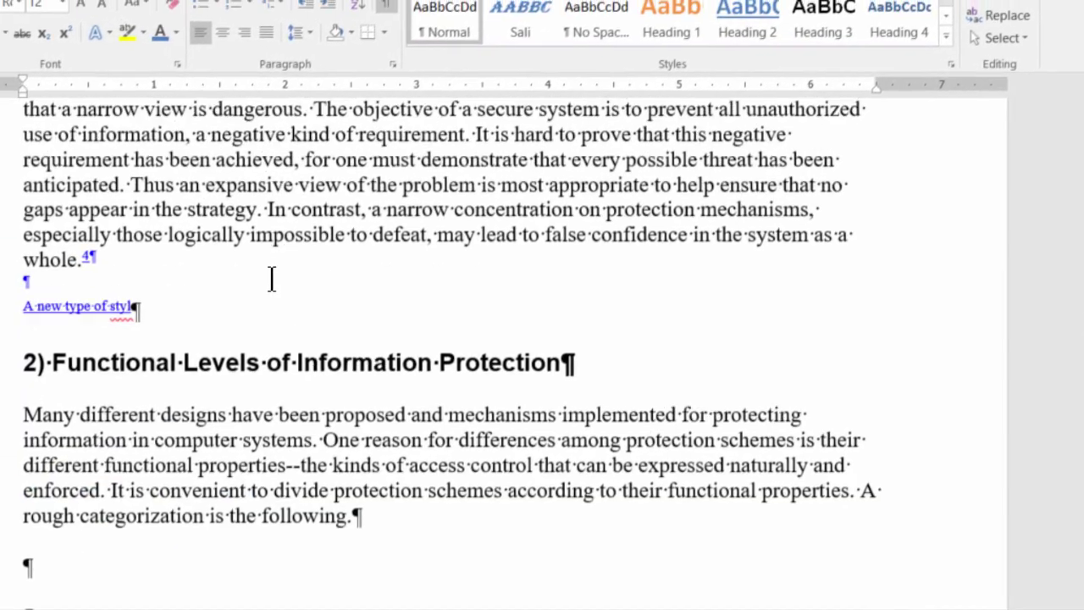
pyautogui.scroll(-3, 66, 457)
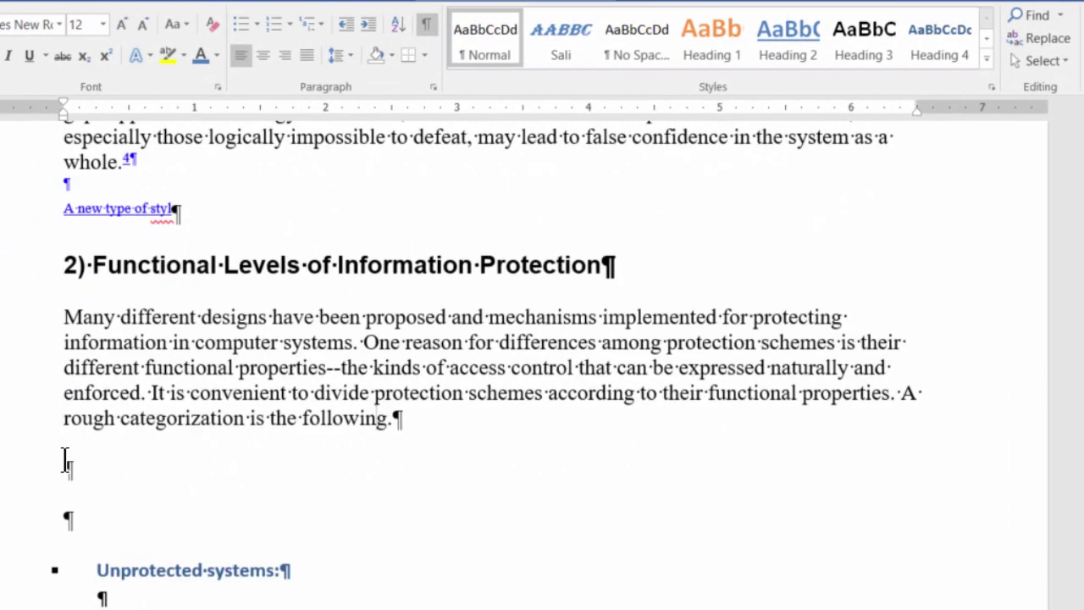
pyautogui.click(72, 343)
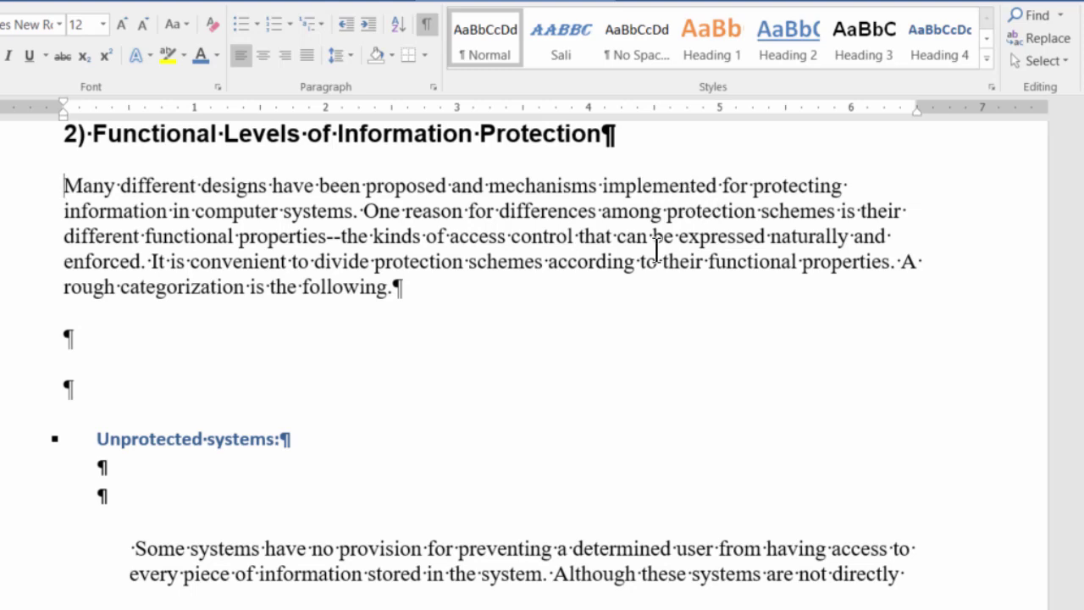
pyautogui.click(125, 340)
# Reopen Find and Replace and clear both the Find what and Replace with fields
pyautogui.click(1049, 42)
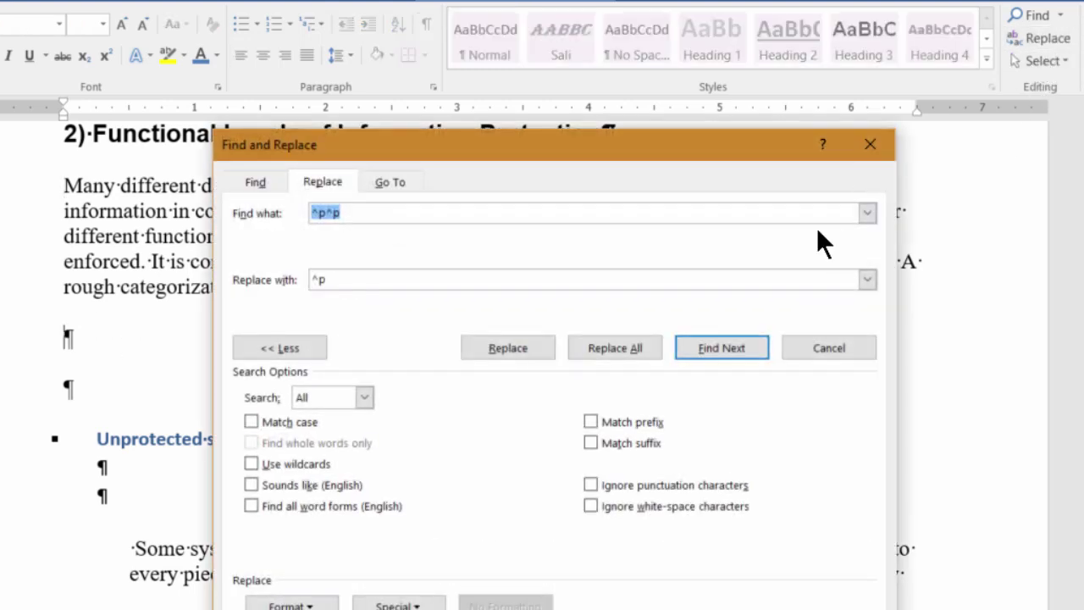
pyautogui.press('BackSpace')
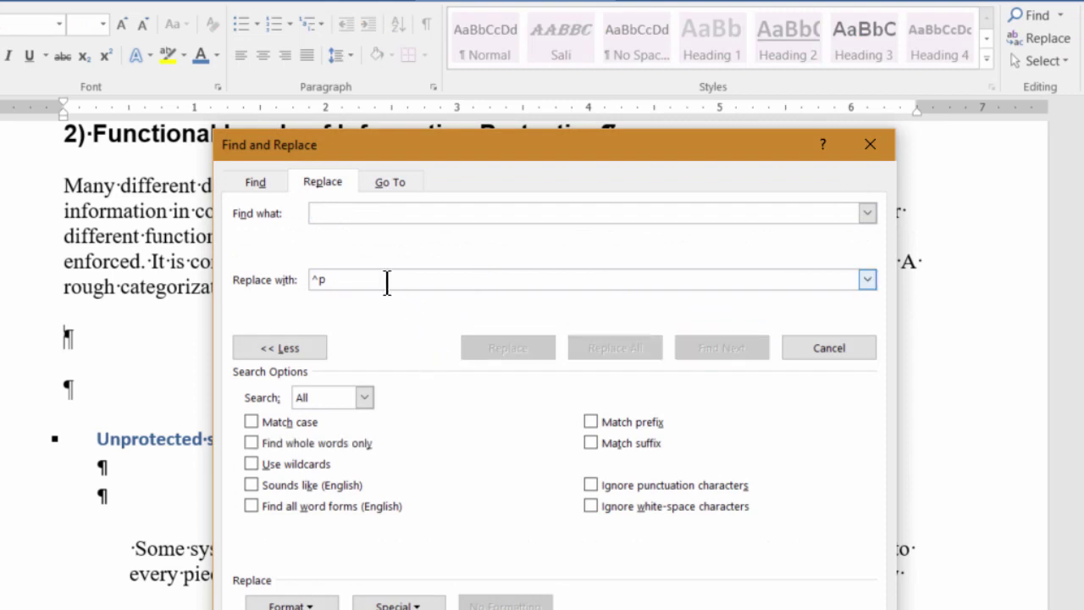
pyautogui.moveTo(382, 278); pyautogui.dragTo(259, 283)
pyautogui.press('BackSpace')
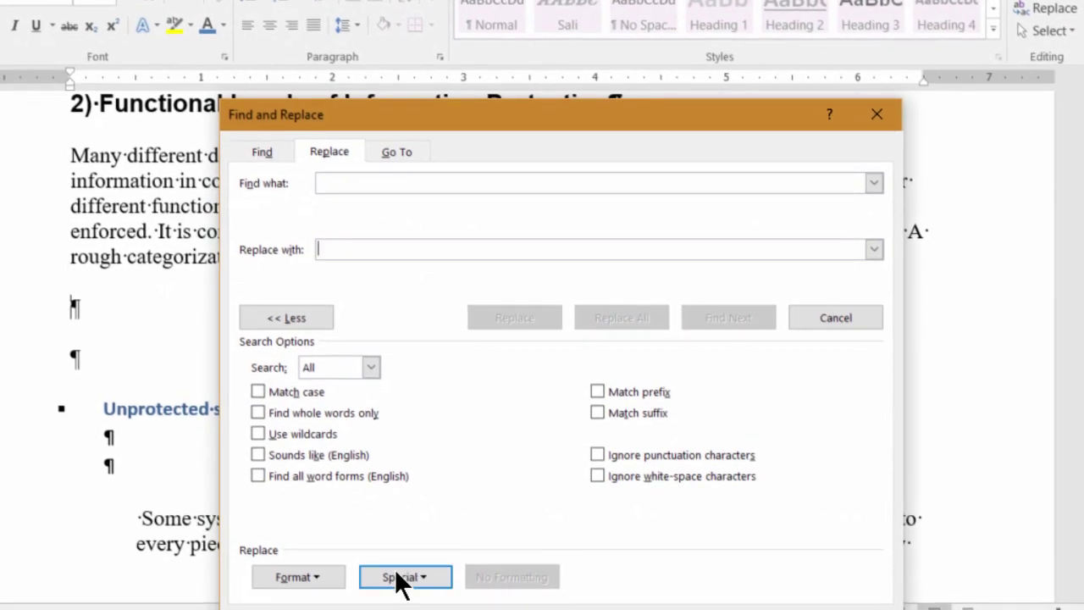
# Enter ^p^p as the search text and ^p as the replacement using Special > Paragraph Mark
pyautogui.click(325, 196)
pyautogui.click(413, 579)
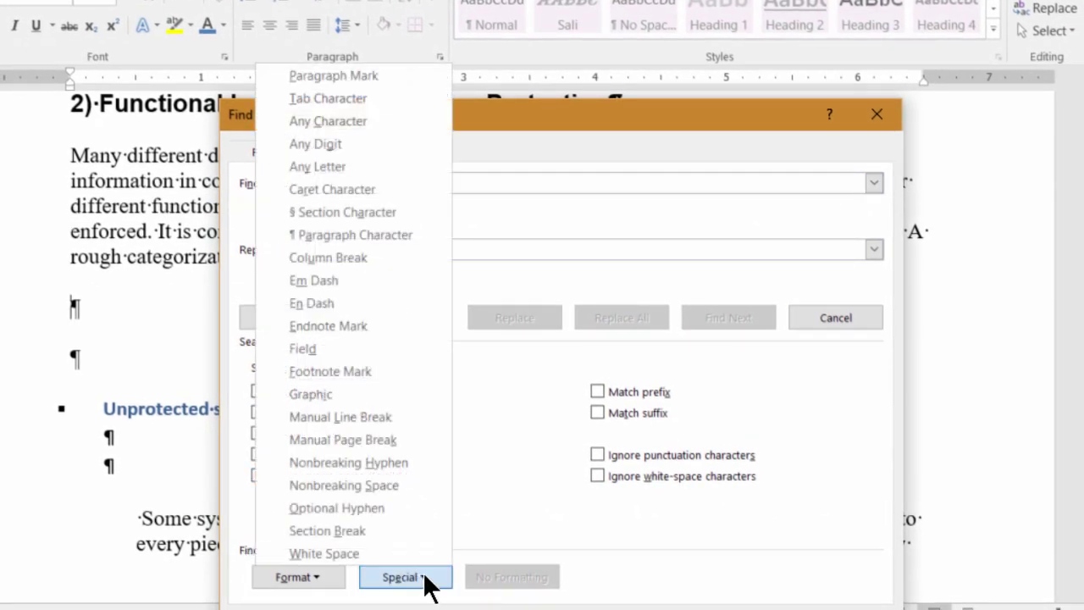
pyautogui.click(335, 76)
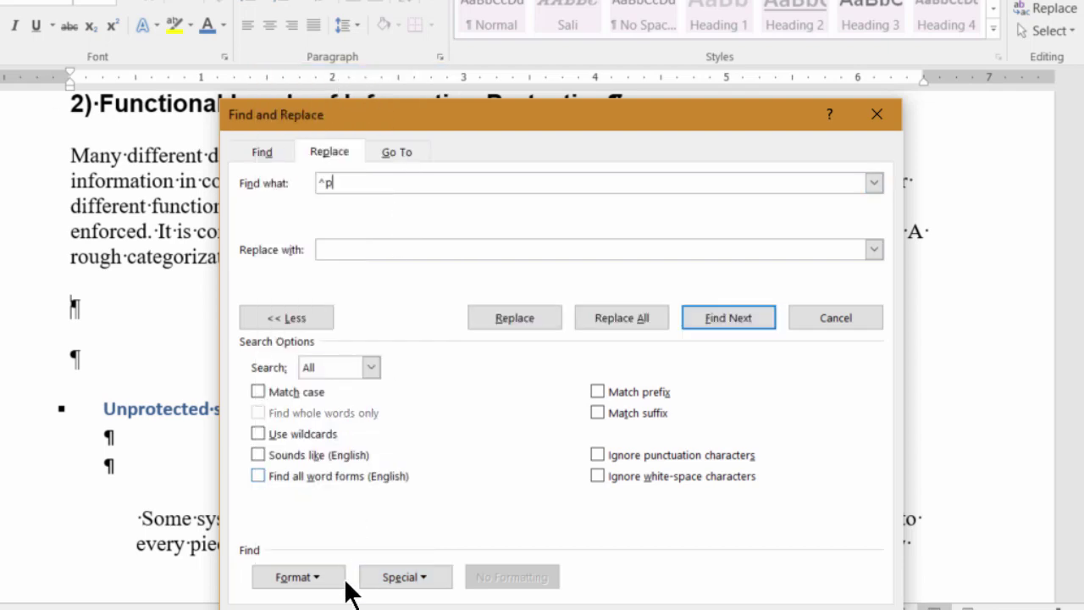
pyautogui.click(382, 577)
pyautogui.click(328, 75)
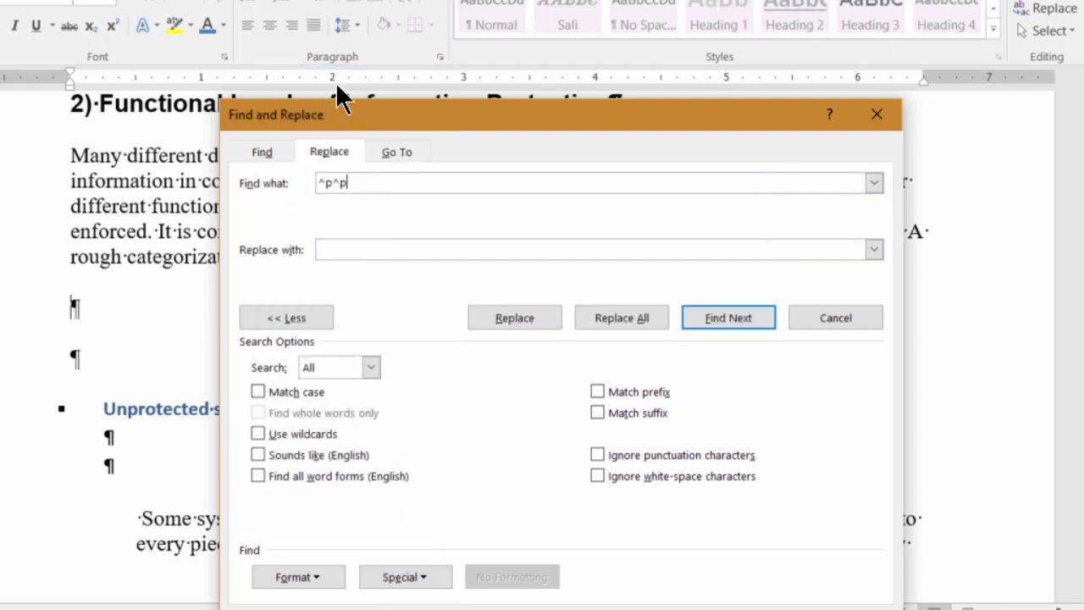
pyautogui.click(370, 246)
pyautogui.click(445, 583)
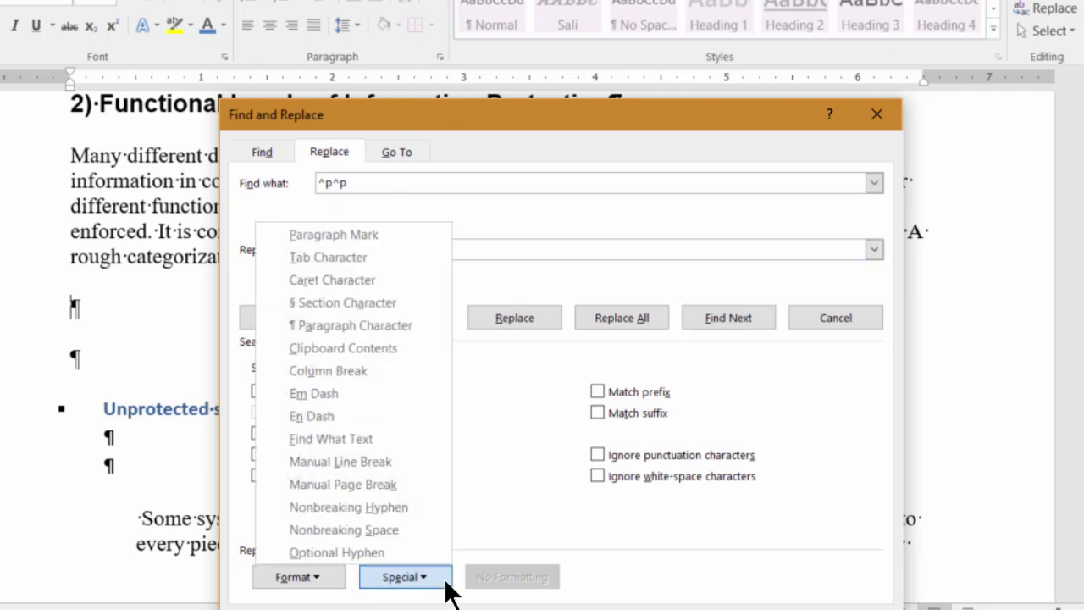
pyautogui.click(335, 235)
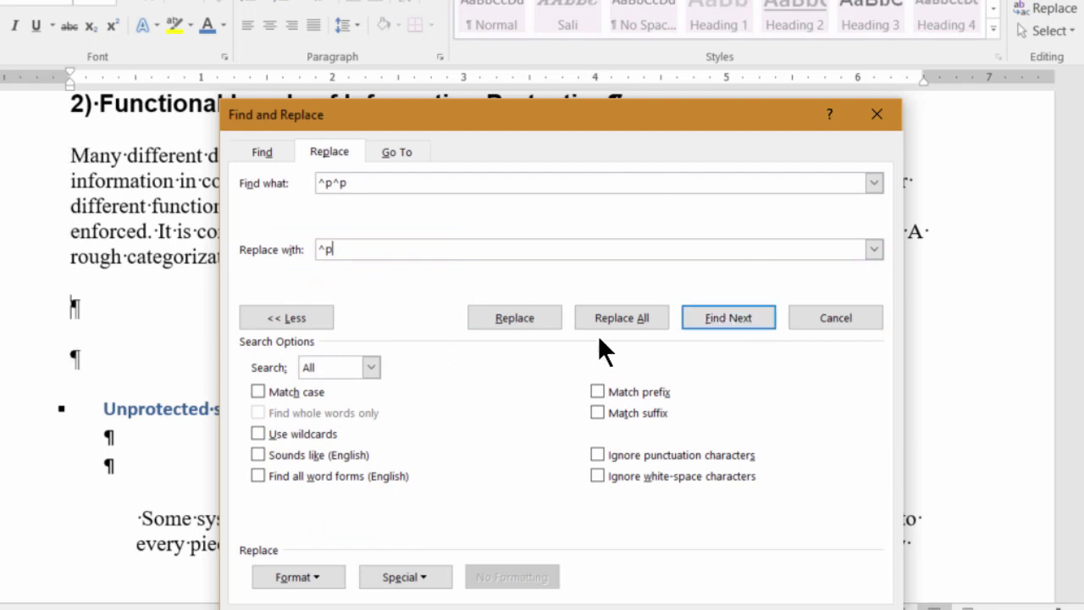
# Replace the first three doubled paragraph marks individually, then use Replace All and dismiss the count message
pyautogui.click(712, 316)
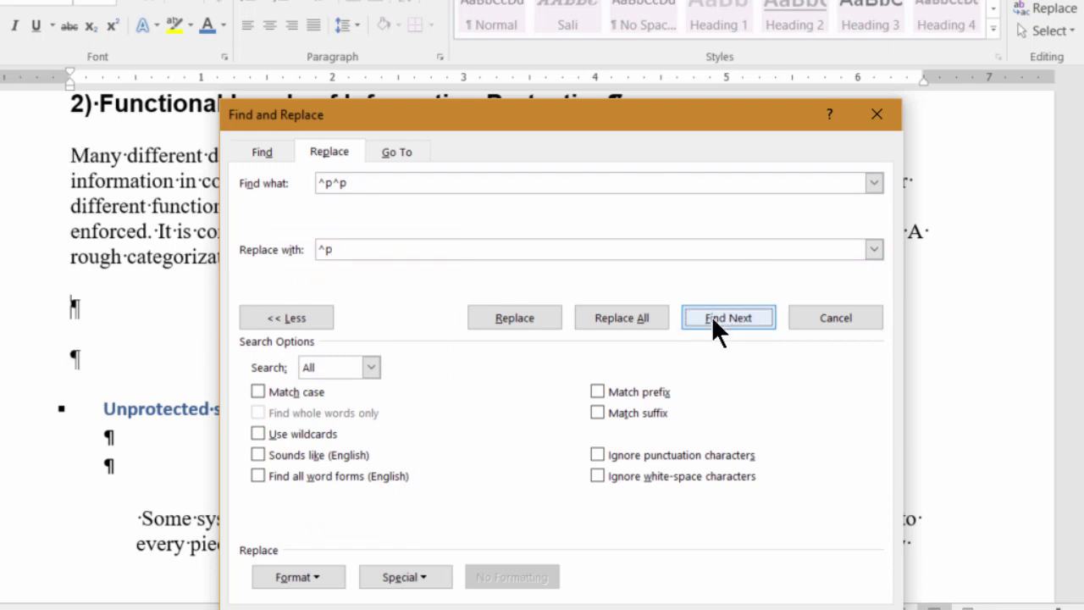
pyautogui.click(518, 320)
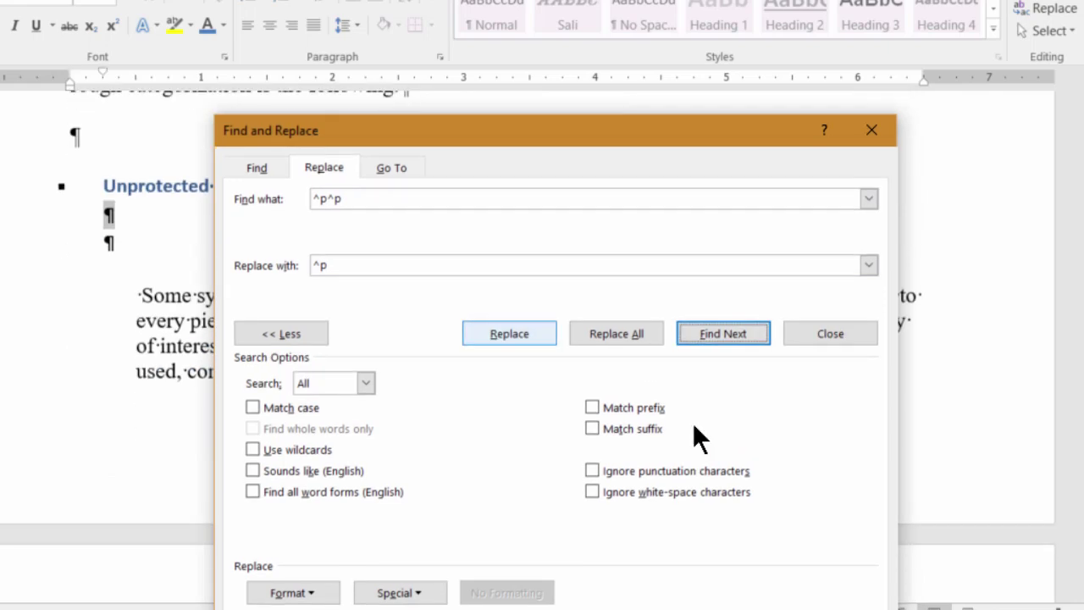
pyautogui.click(519, 331)
pyautogui.click(516, 331)
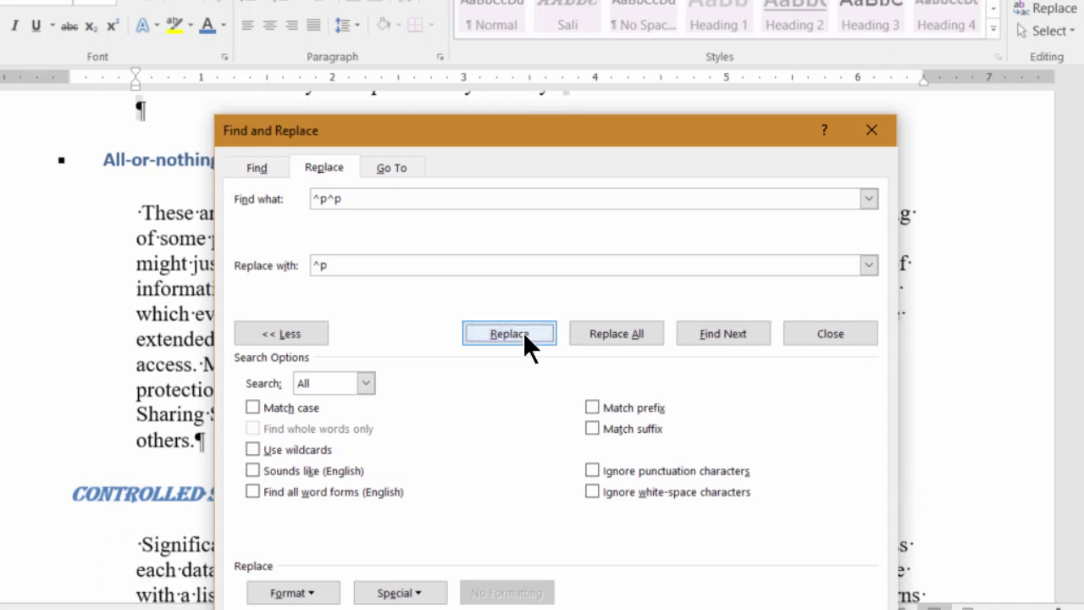
pyautogui.click(620, 337)
pyautogui.press('Return')
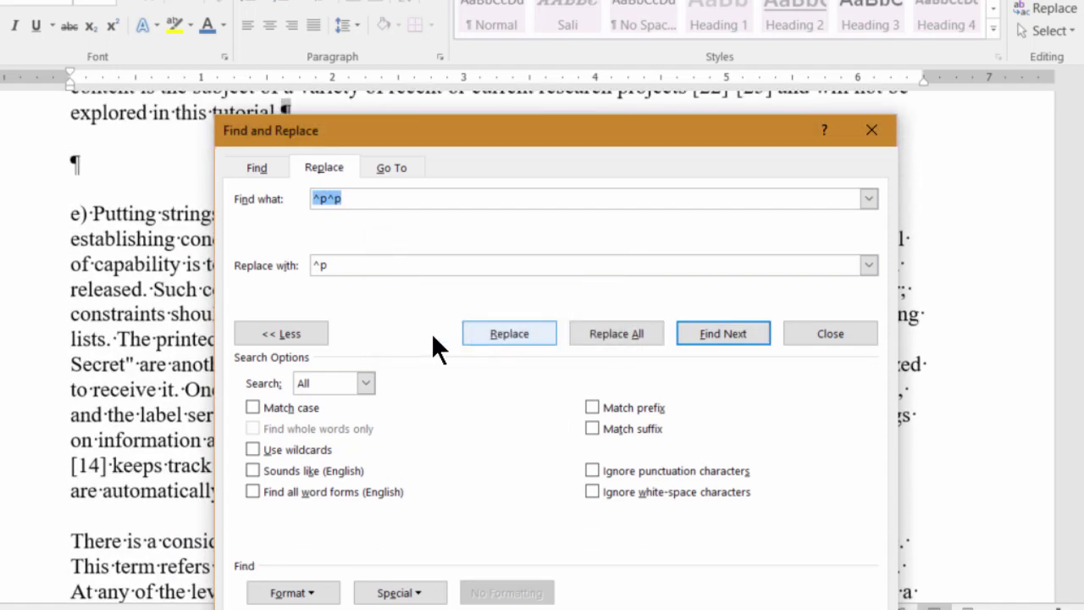
# Close the Find and Replace dialog and scroll up to the start of Sample Word Document
pyautogui.click(872, 130)
pyautogui.scroll(20, 139, 403)
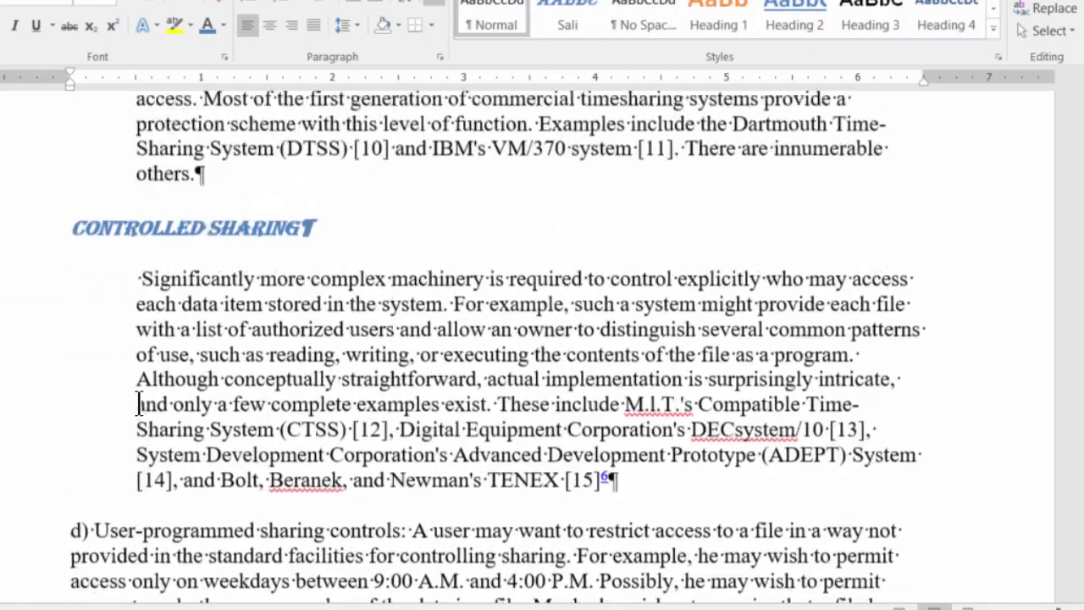
pyautogui.scroll(20, 138, 403)
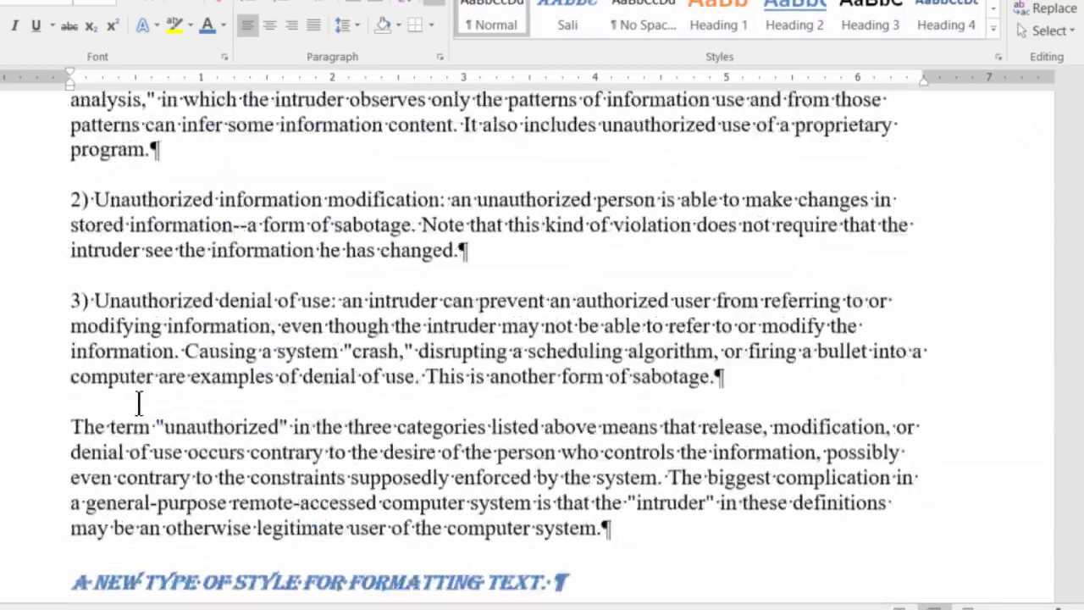
pyautogui.scroll(10, 139, 404)
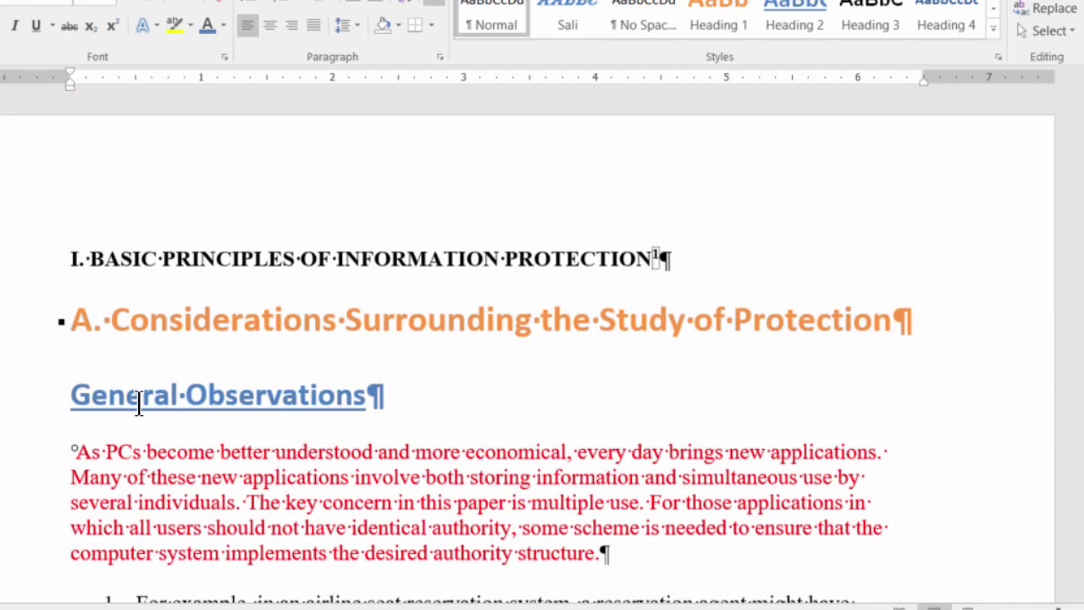